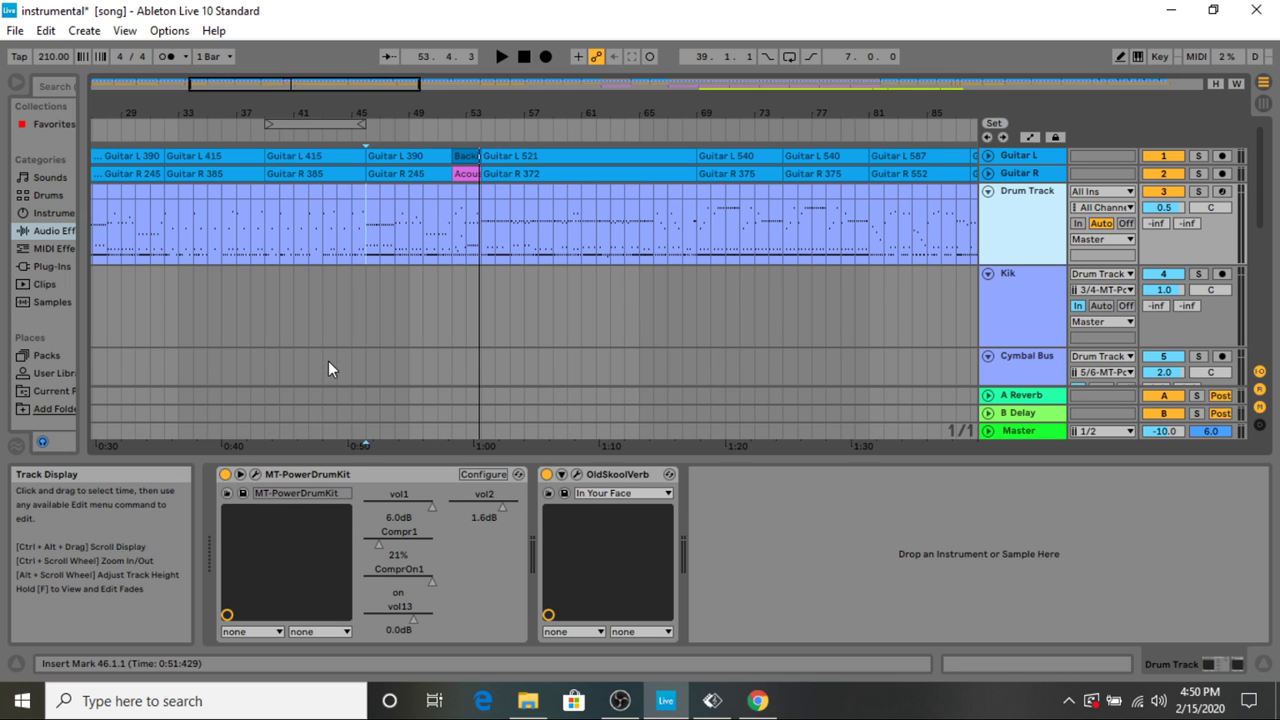
# Open the MT-PowerDrumKit on the Drum Track and examine the output assignments in its mixer
pyautogui.click(257, 476)
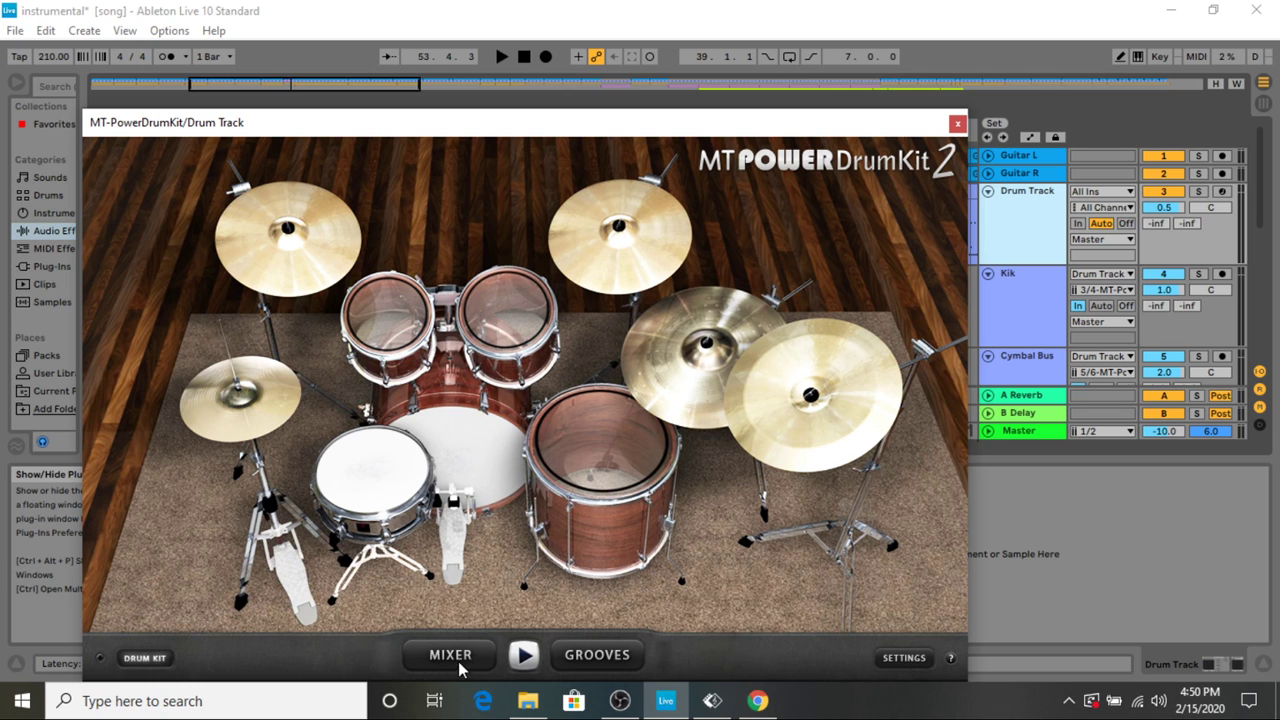
pyautogui.click(420, 462)
pyautogui.click(434, 322)
pyautogui.click(466, 654)
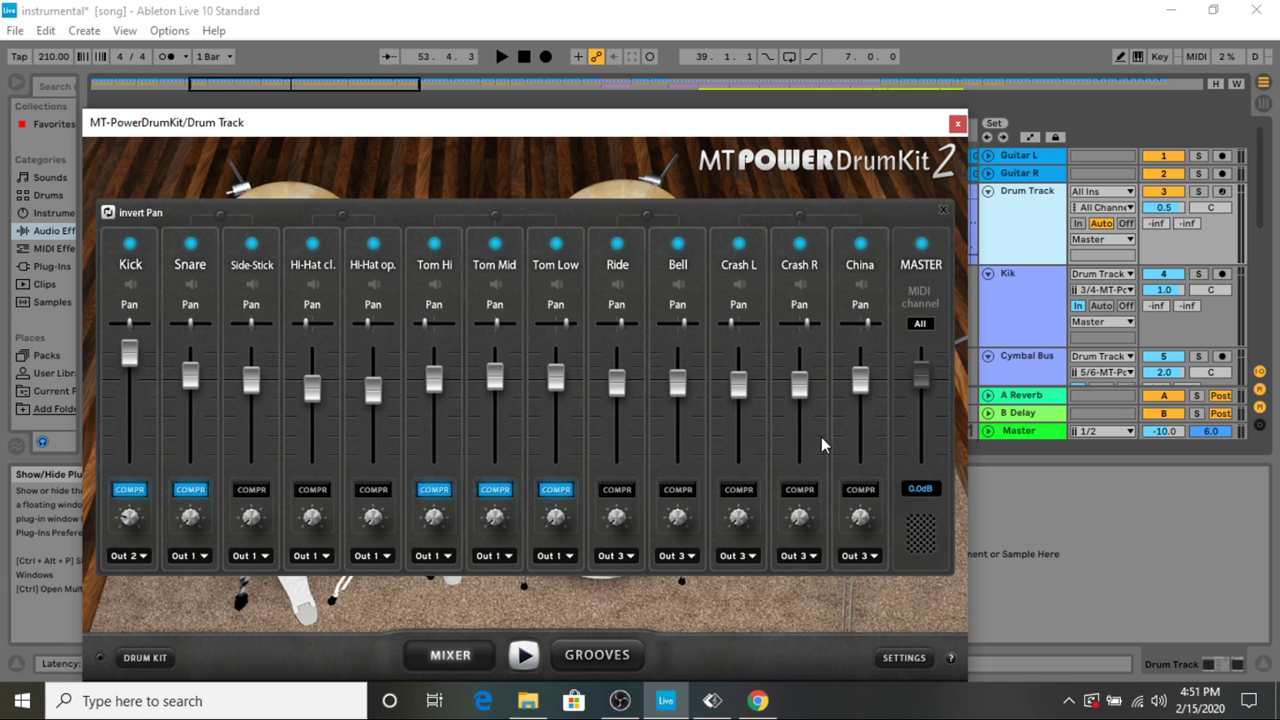
pyautogui.click(943, 212)
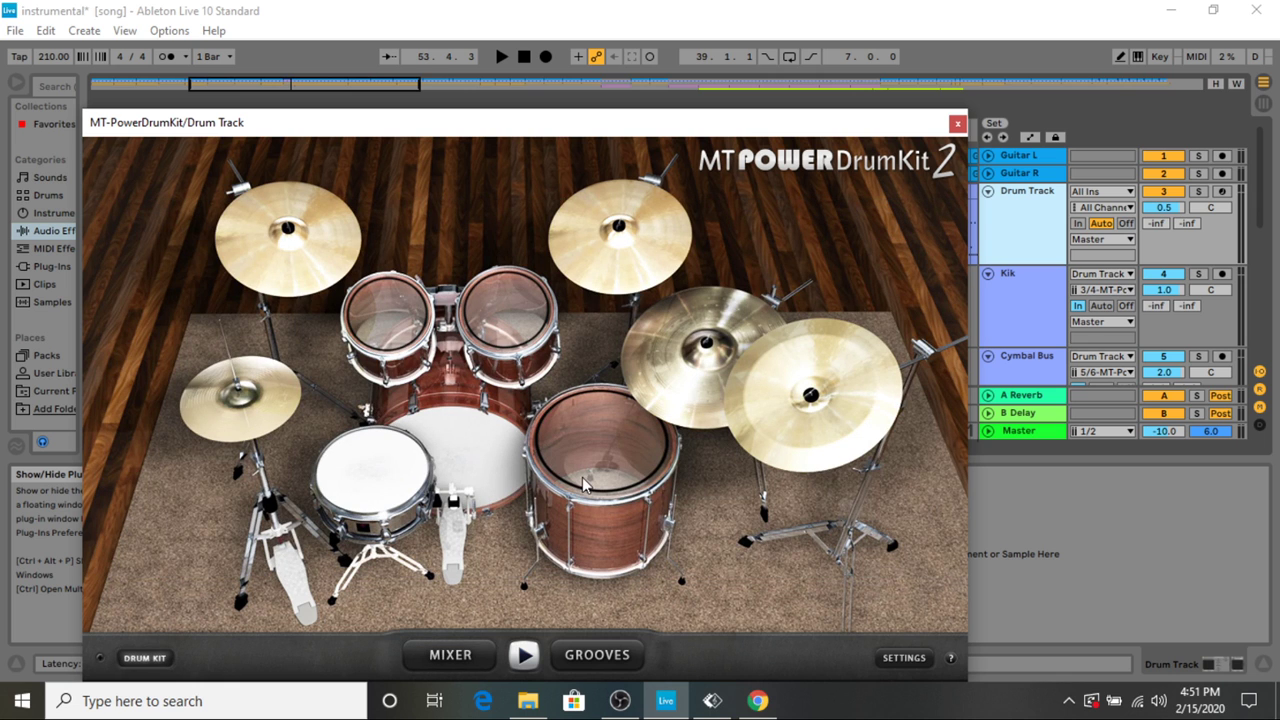
pyautogui.click(466, 670)
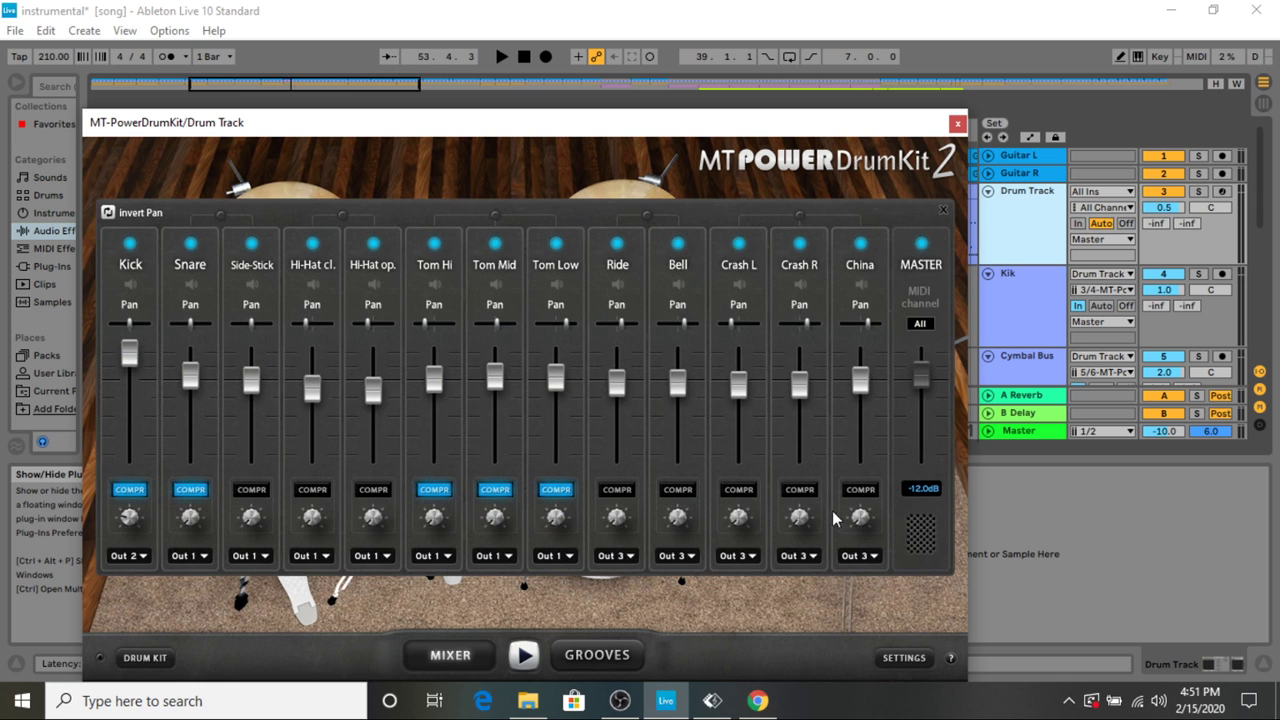
pyautogui.click(940, 212)
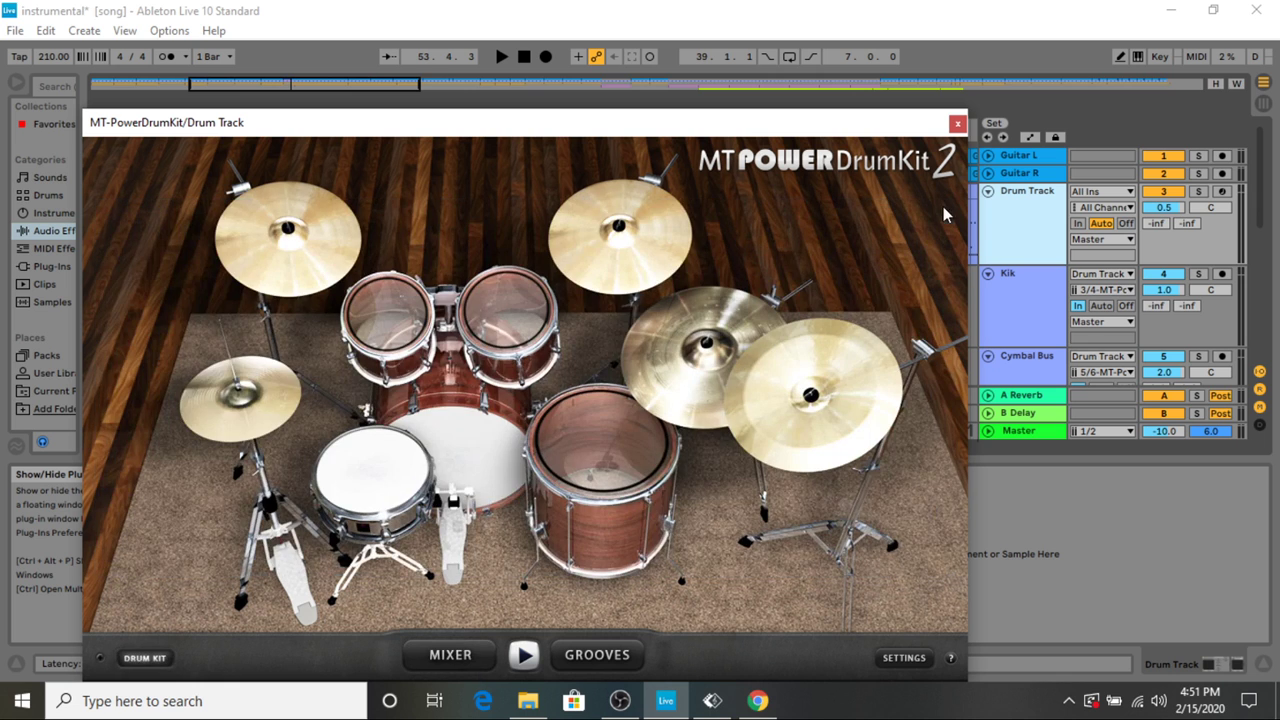
# Browse the 8th Closed Hi-Hat and 8th Open Hi-Hat groove styles in the drum kit and close the plug-in window
pyautogui.click(607, 663)
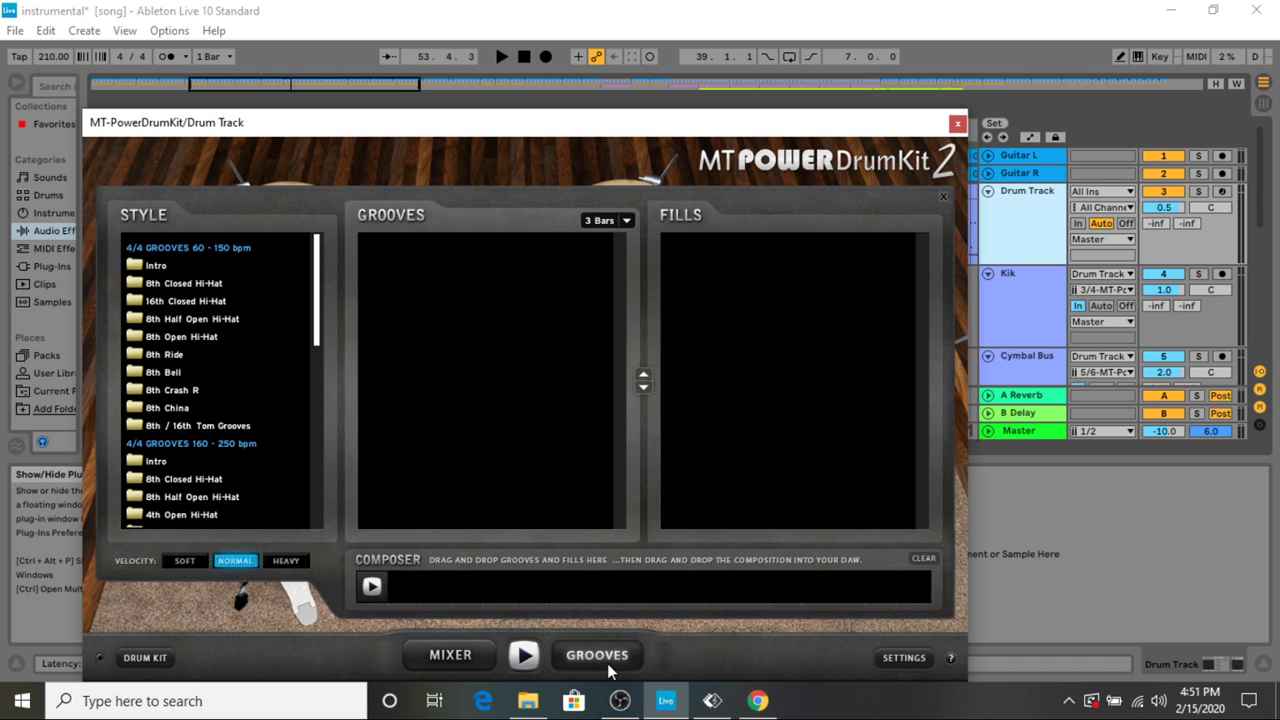
pyautogui.click(201, 286)
pyautogui.click(198, 340)
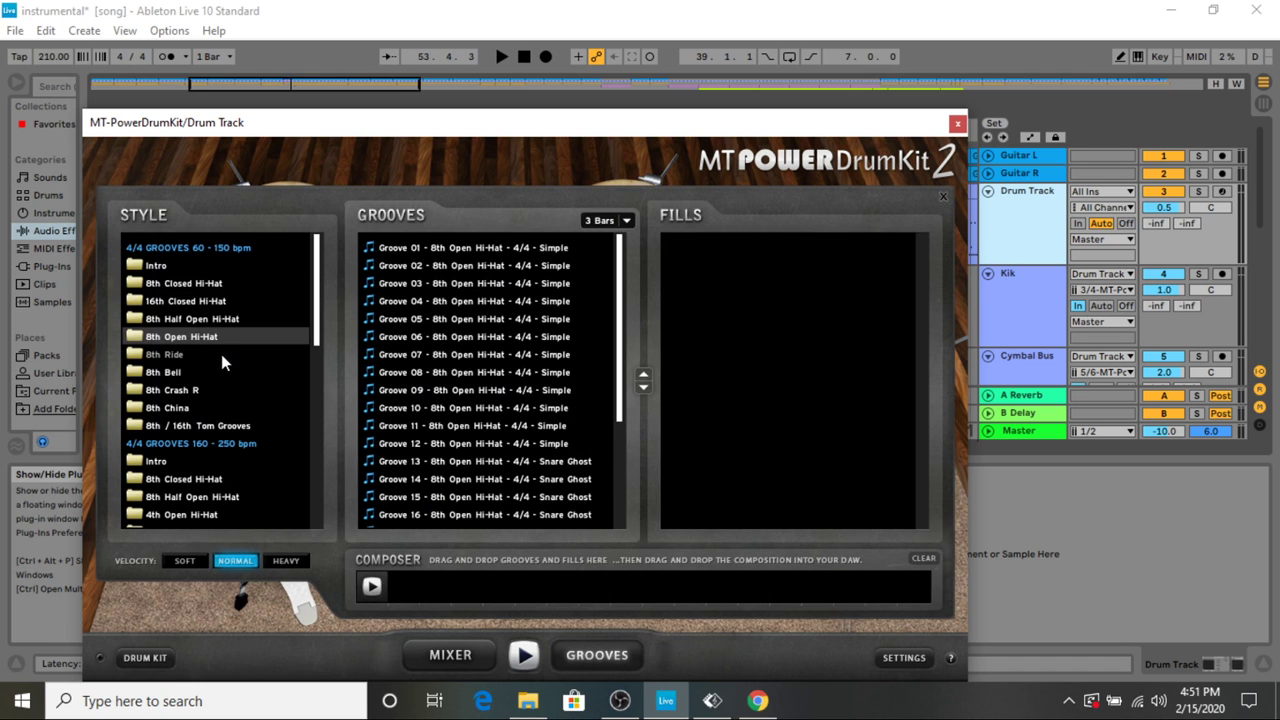
pyautogui.click(943, 196)
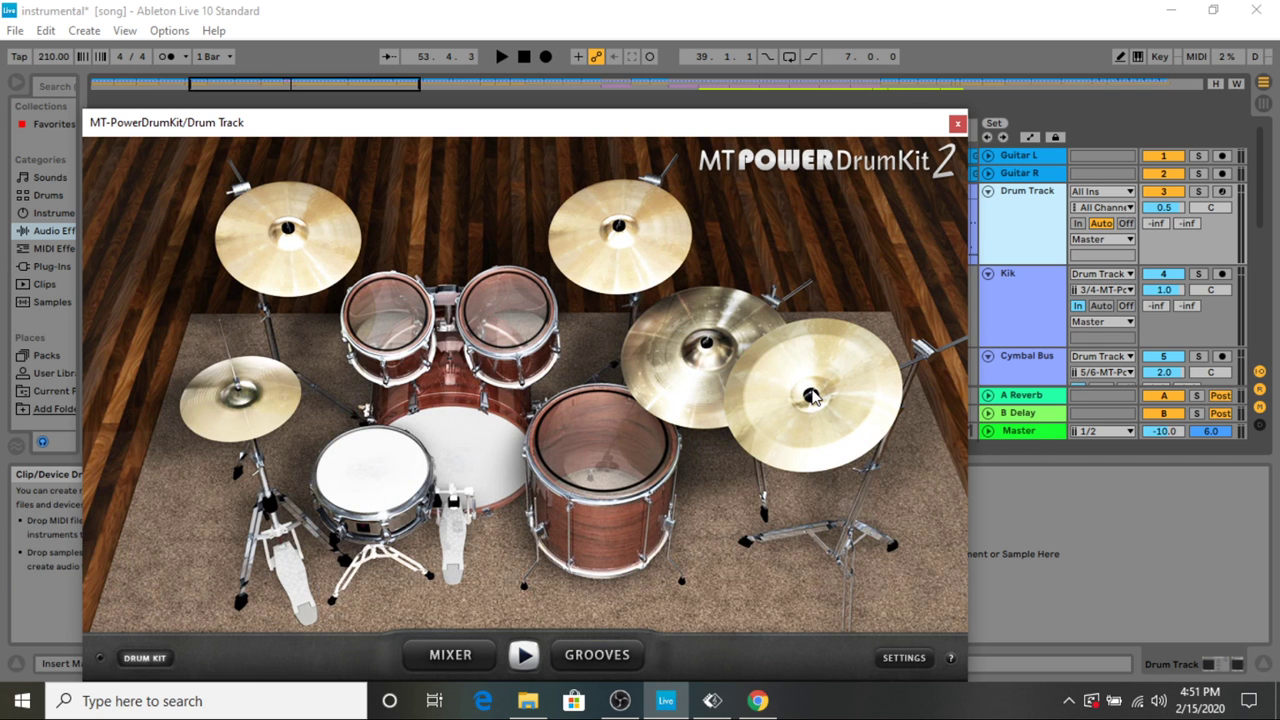
pyautogui.click(958, 126)
# Review the Kik and Cymbal Bus tracks and their device chains, and reselect the Drum Track
pyautogui.scroll(-1, 885, 280)
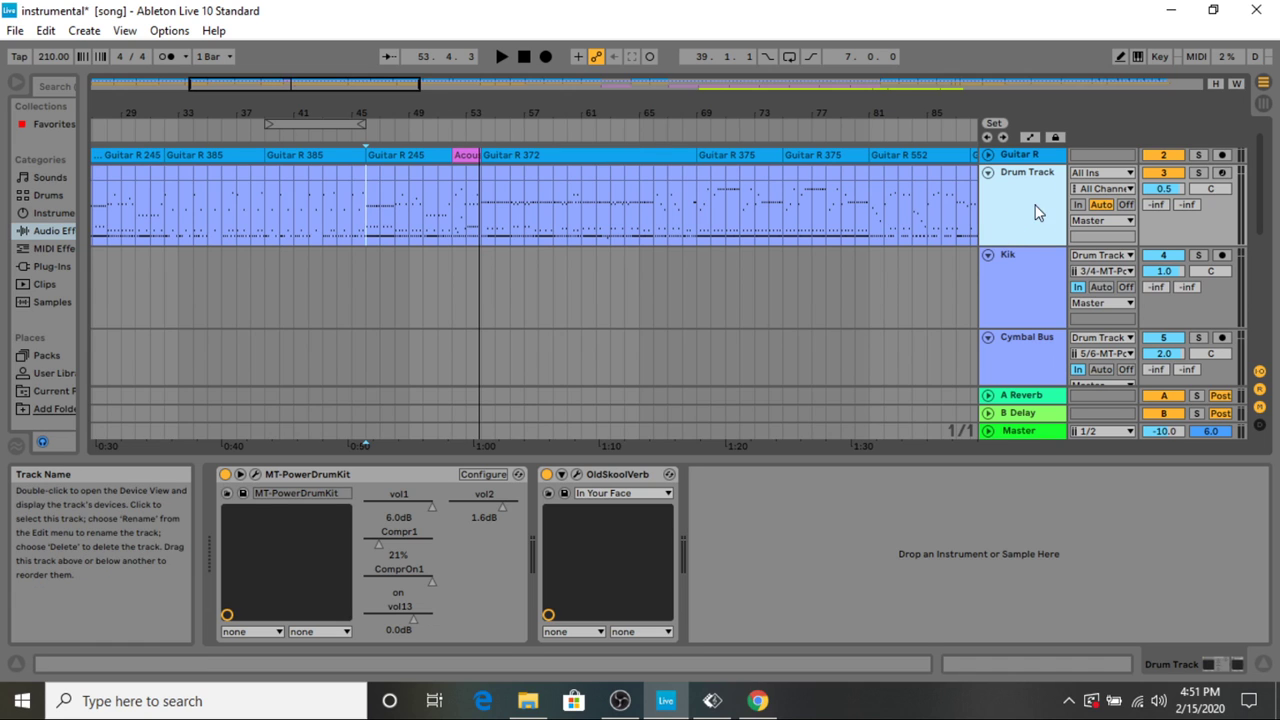
pyautogui.scroll(1, 1020, 235)
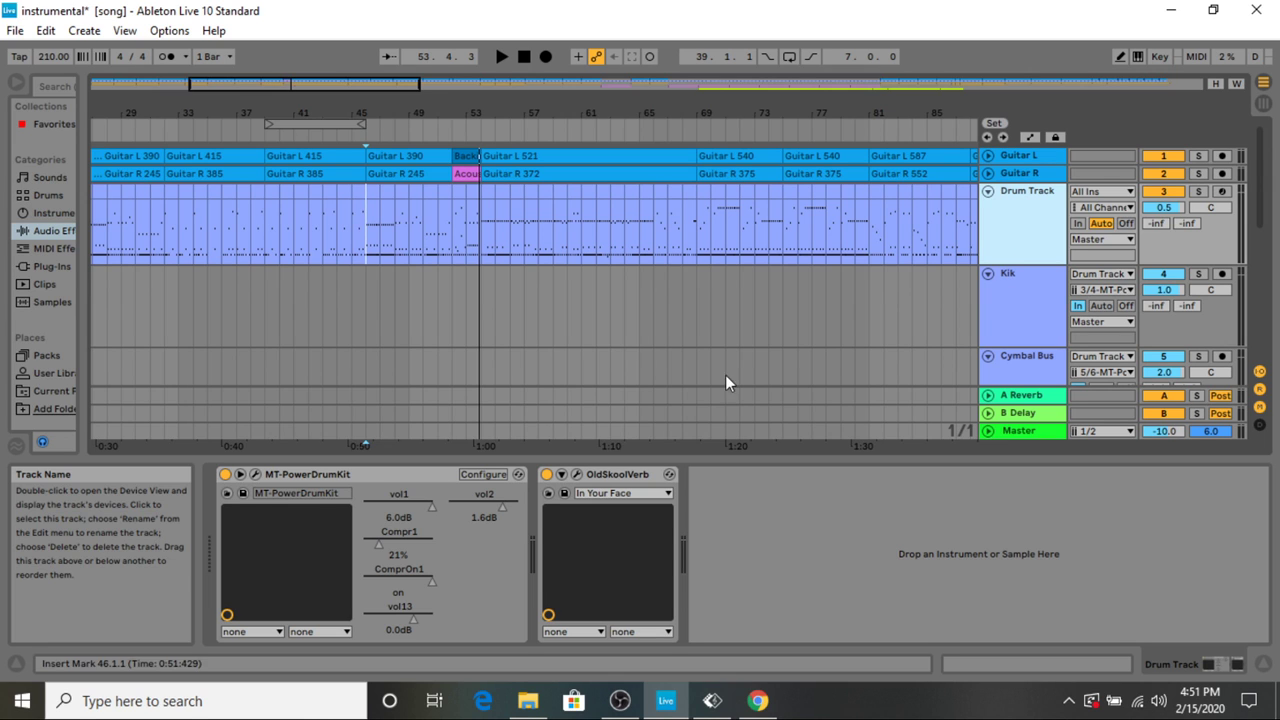
pyautogui.click(1021, 295)
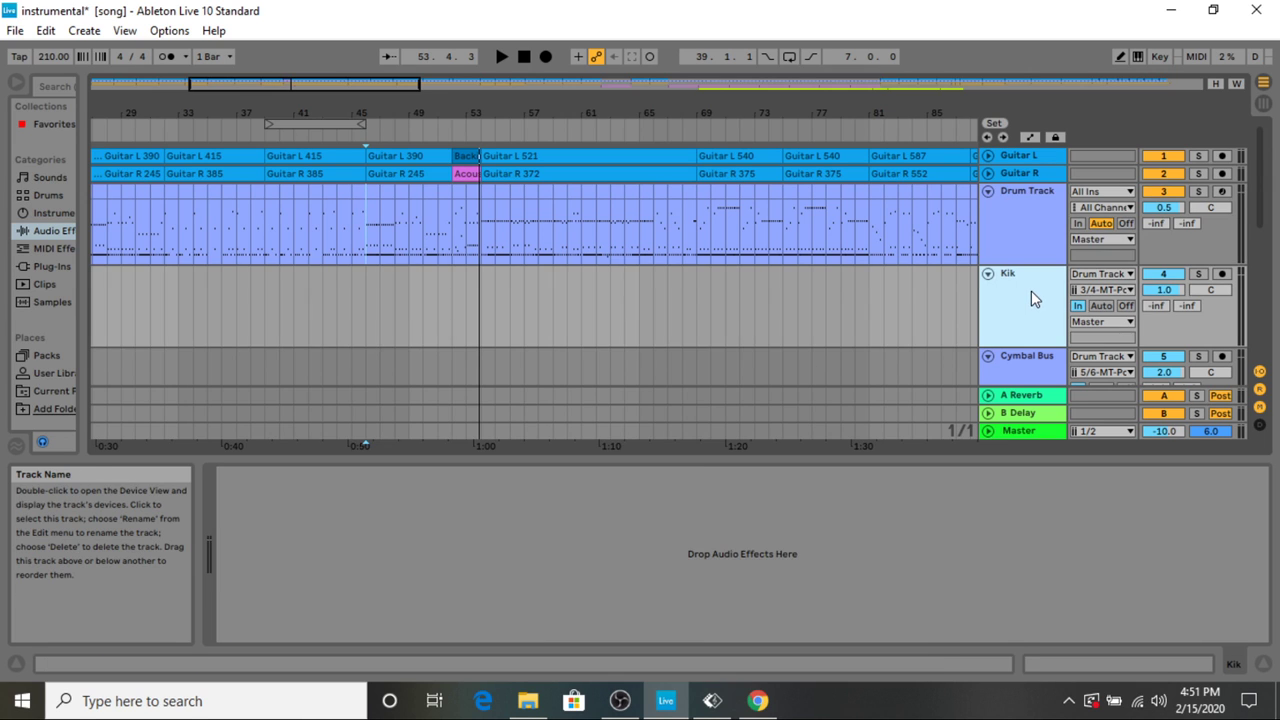
pyautogui.scroll(-4, 1028, 290)
pyautogui.click(1021, 290)
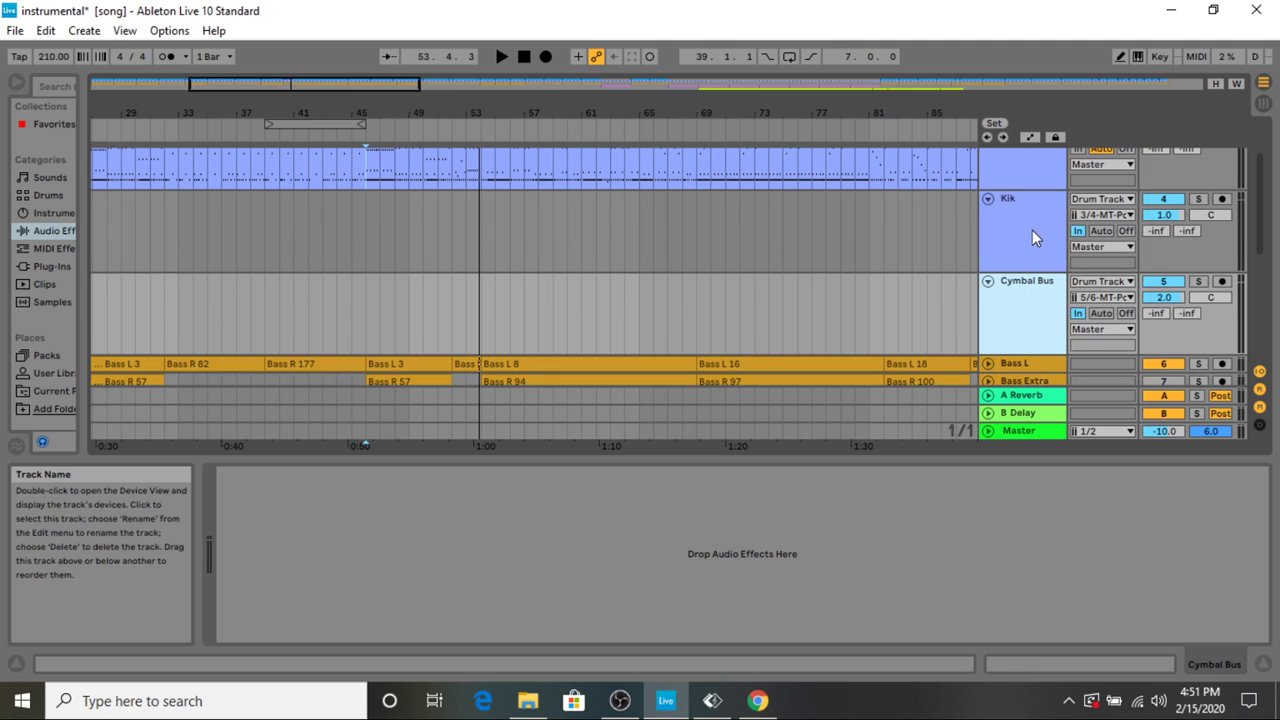
pyautogui.scroll(2, 1032, 238)
pyautogui.click(1025, 208)
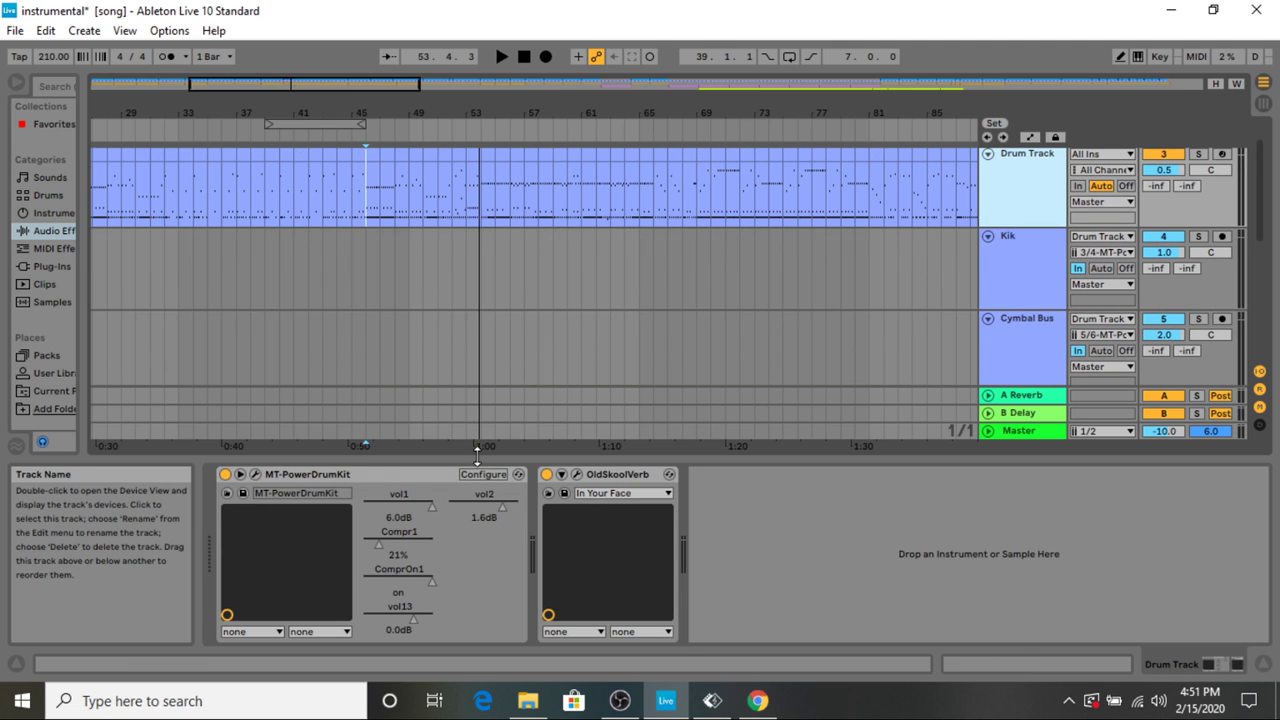
# Reopen the Drum Track's MT-PowerDrumKit, inspect the per-drum outputs in its mixer, and close the plug-in
pyautogui.click(259, 473)
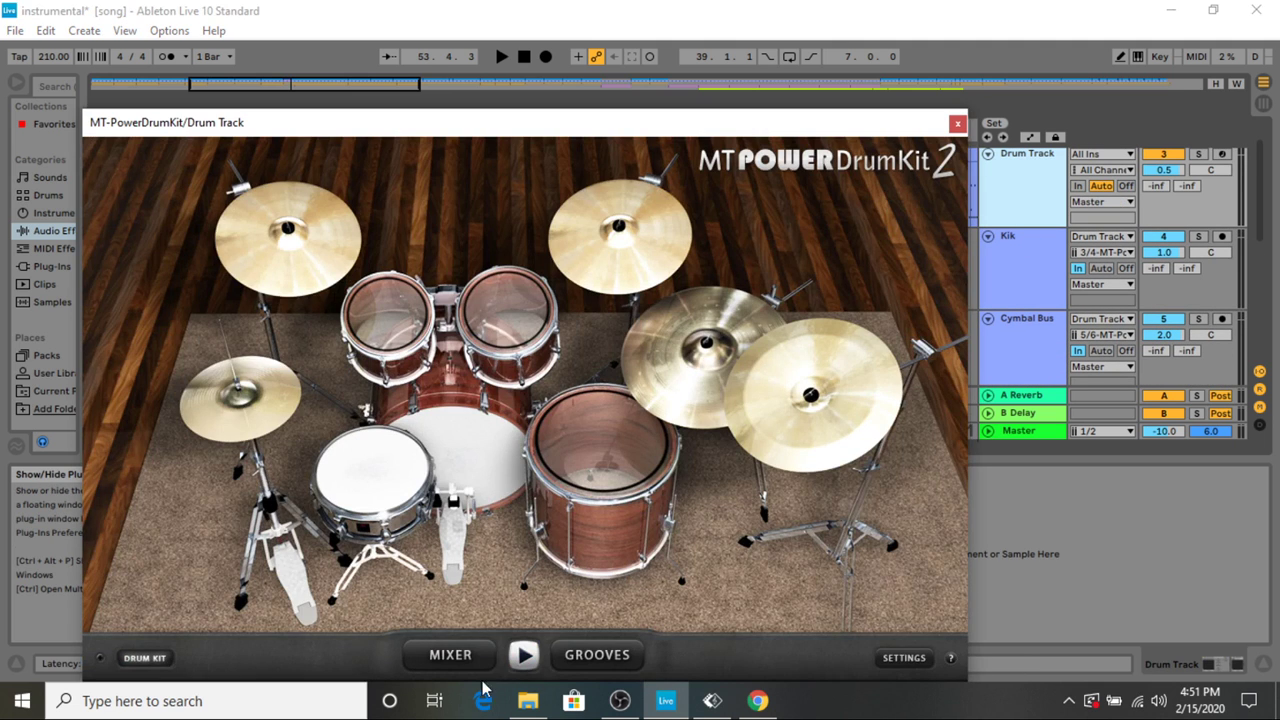
pyautogui.click(452, 656)
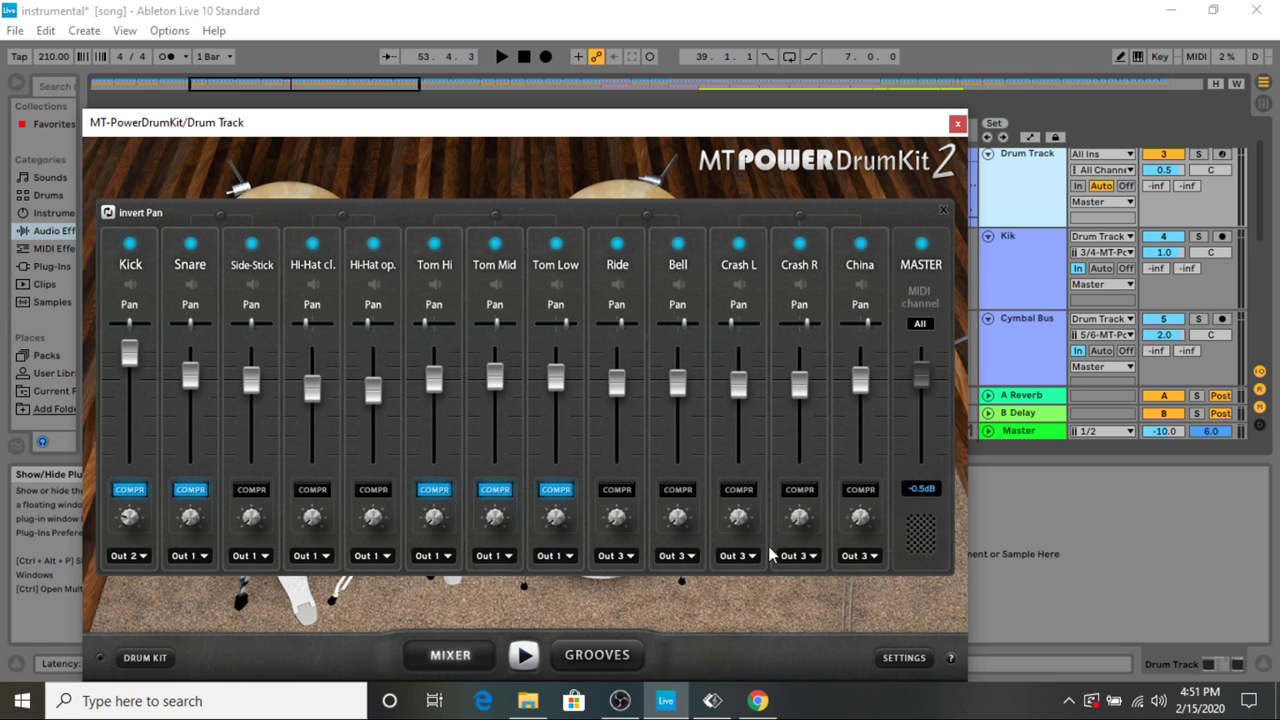
pyautogui.click(942, 210)
pyautogui.click(957, 123)
# Examine the Kik track's input routing, picking Drum Track as the source and viewing the available MT-PowerDrumKit channels
pyautogui.click(1022, 278)
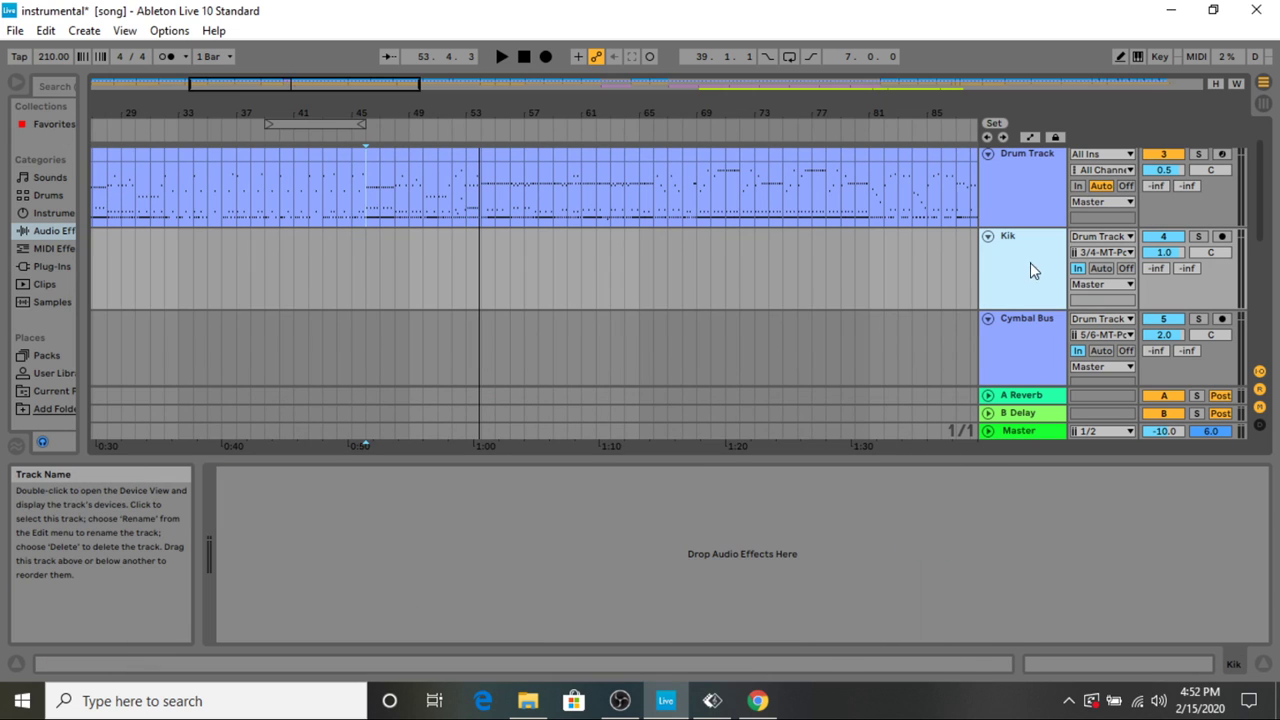
pyautogui.click(1097, 241)
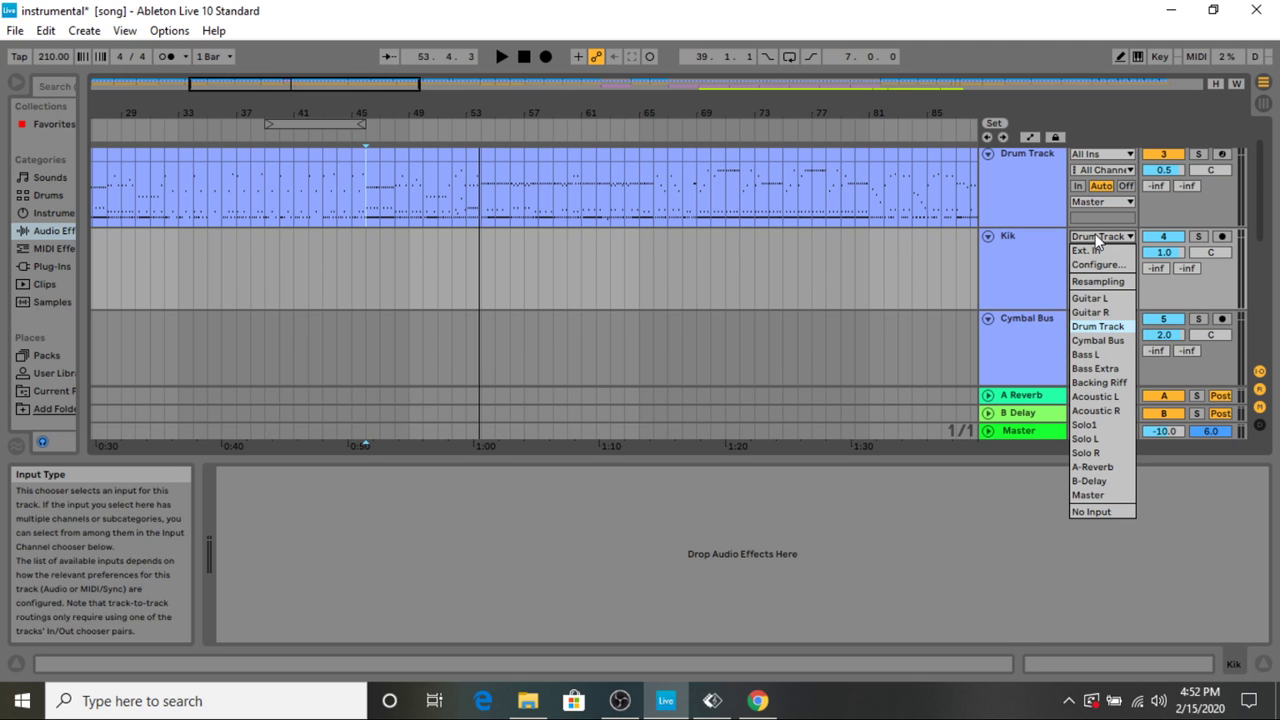
pyautogui.click(1098, 326)
pyautogui.click(1107, 254)
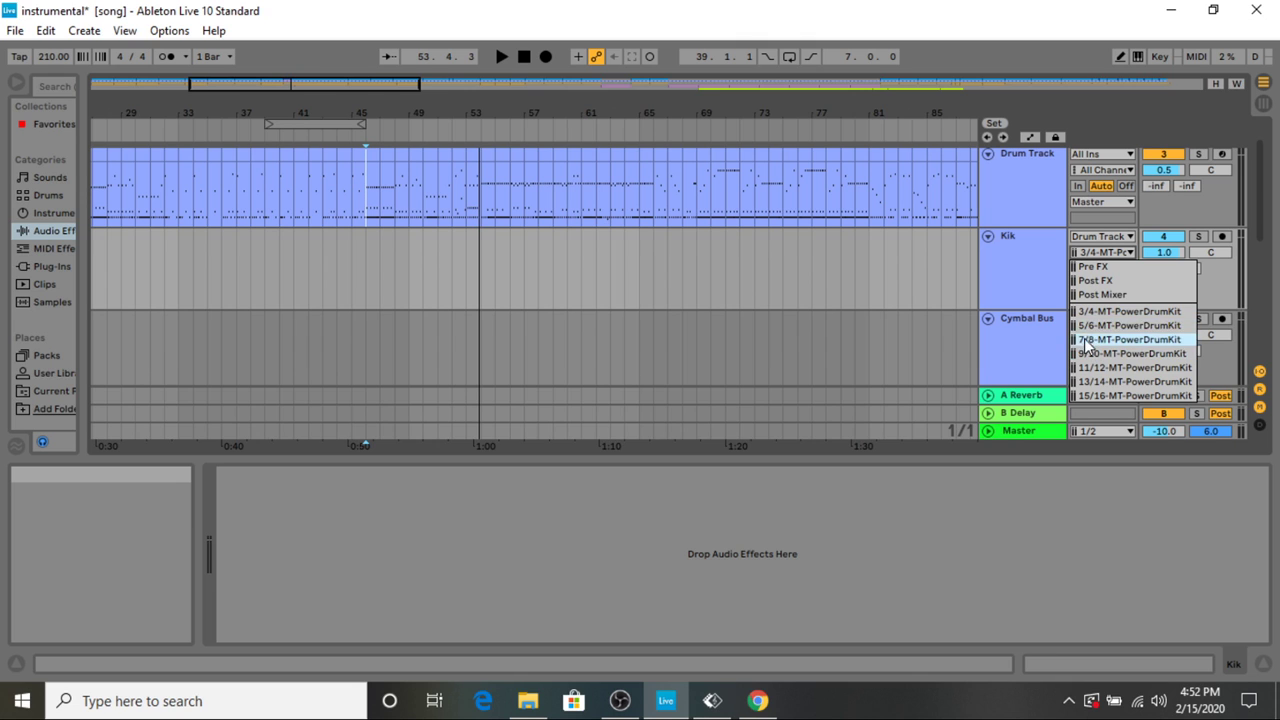
pyautogui.click(1036, 283)
pyautogui.click(1020, 277)
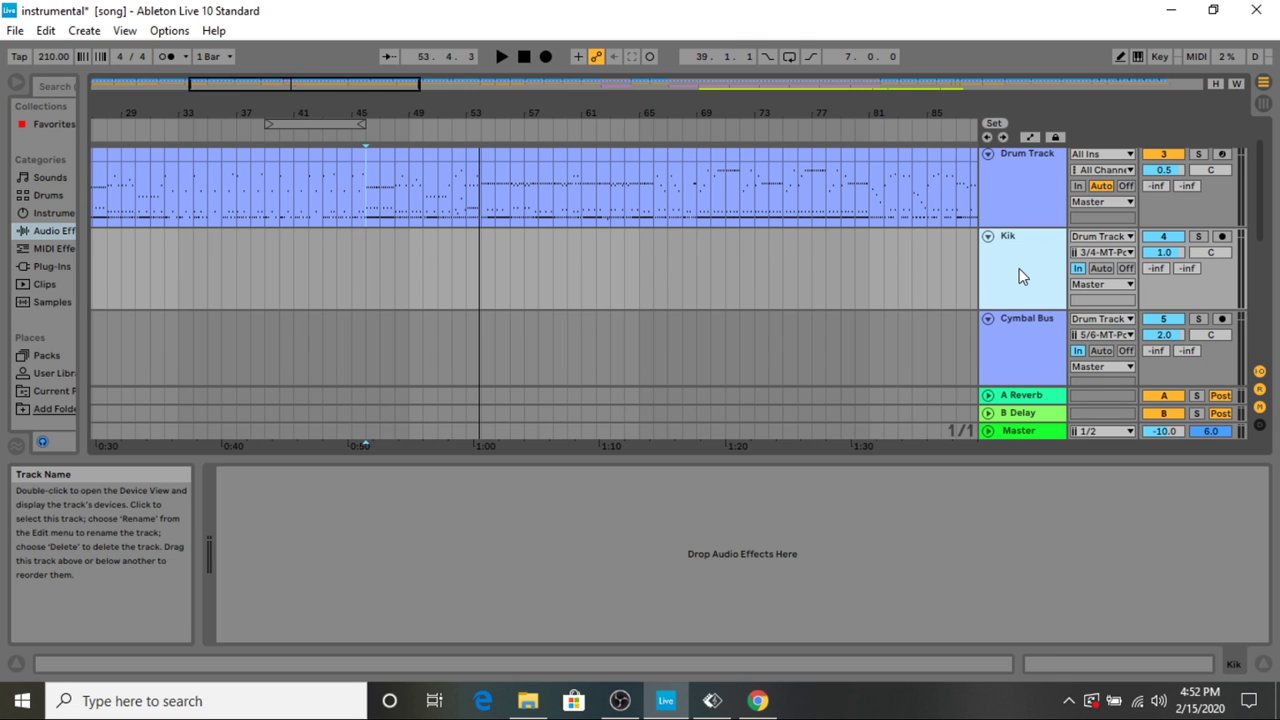
# Check the track volume controls of the Kik, Cymbal Bus and Drum Track
pyautogui.scroll(1, 1020, 276)
pyautogui.scroll(-1, 1017, 336)
pyautogui.scroll(1, 1015, 334)
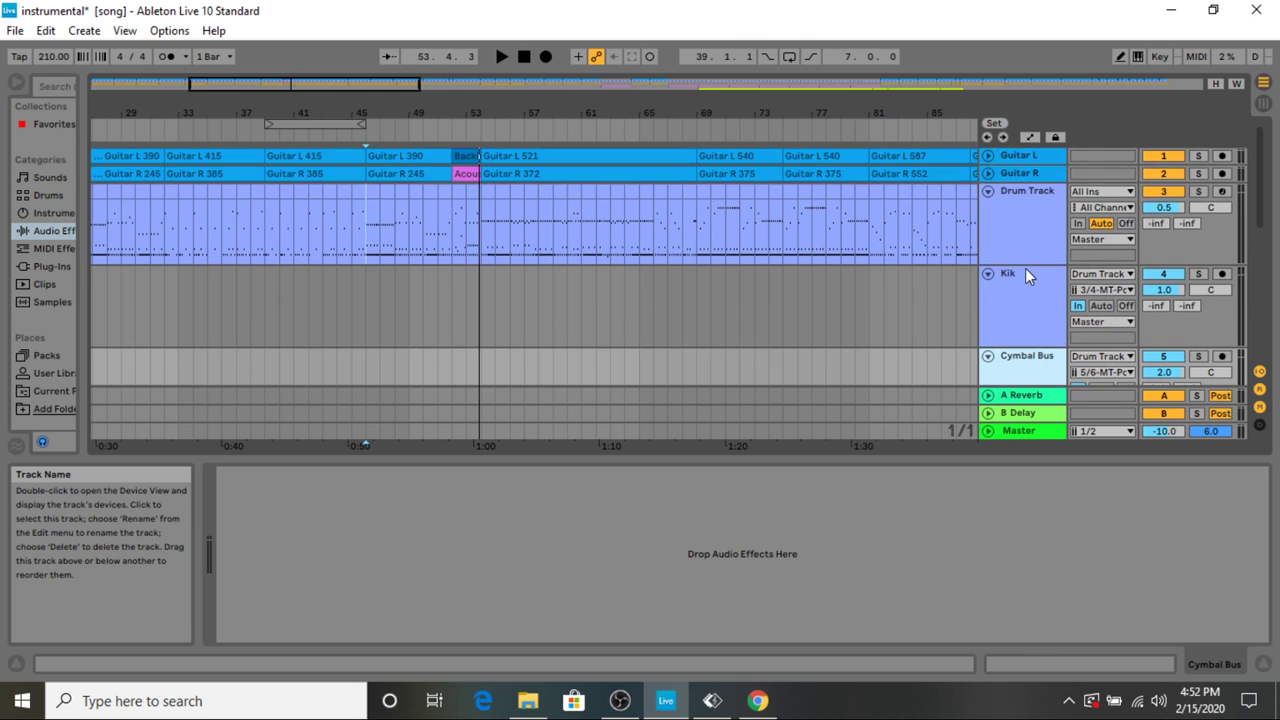
pyautogui.scroll(-1, 1020, 308)
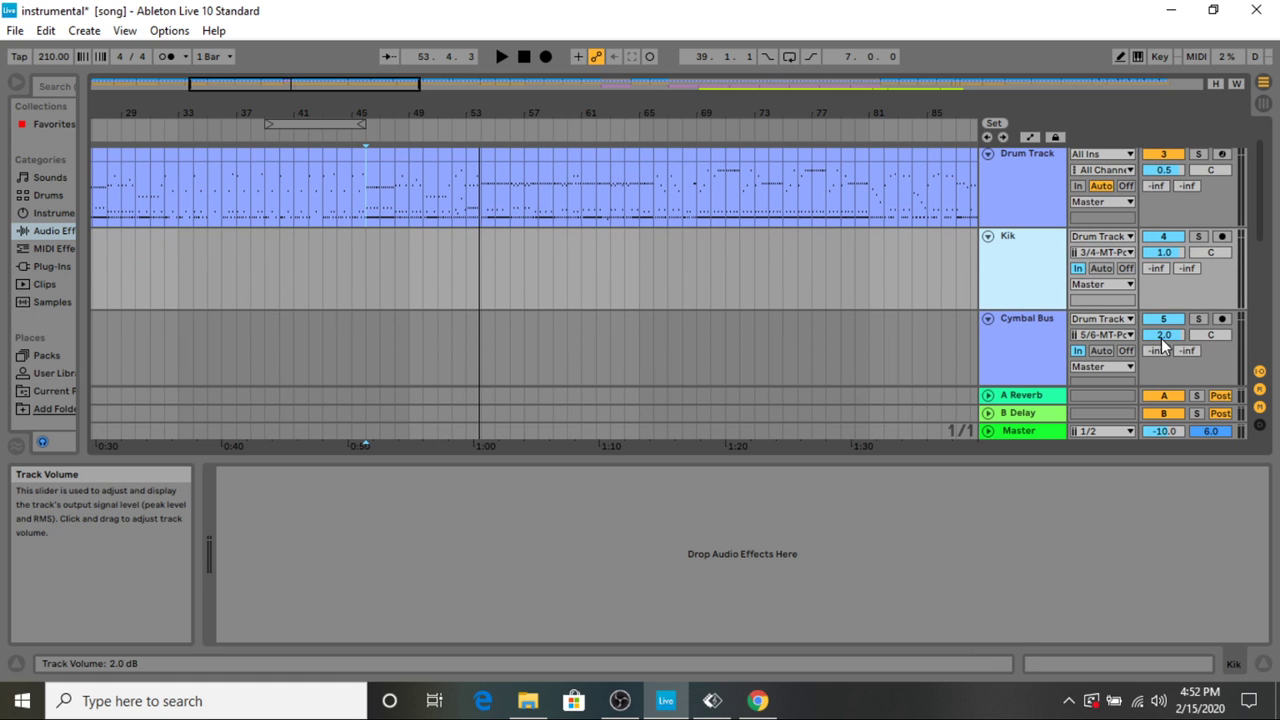
pyautogui.click(1165, 253)
pyautogui.click(1156, 255)
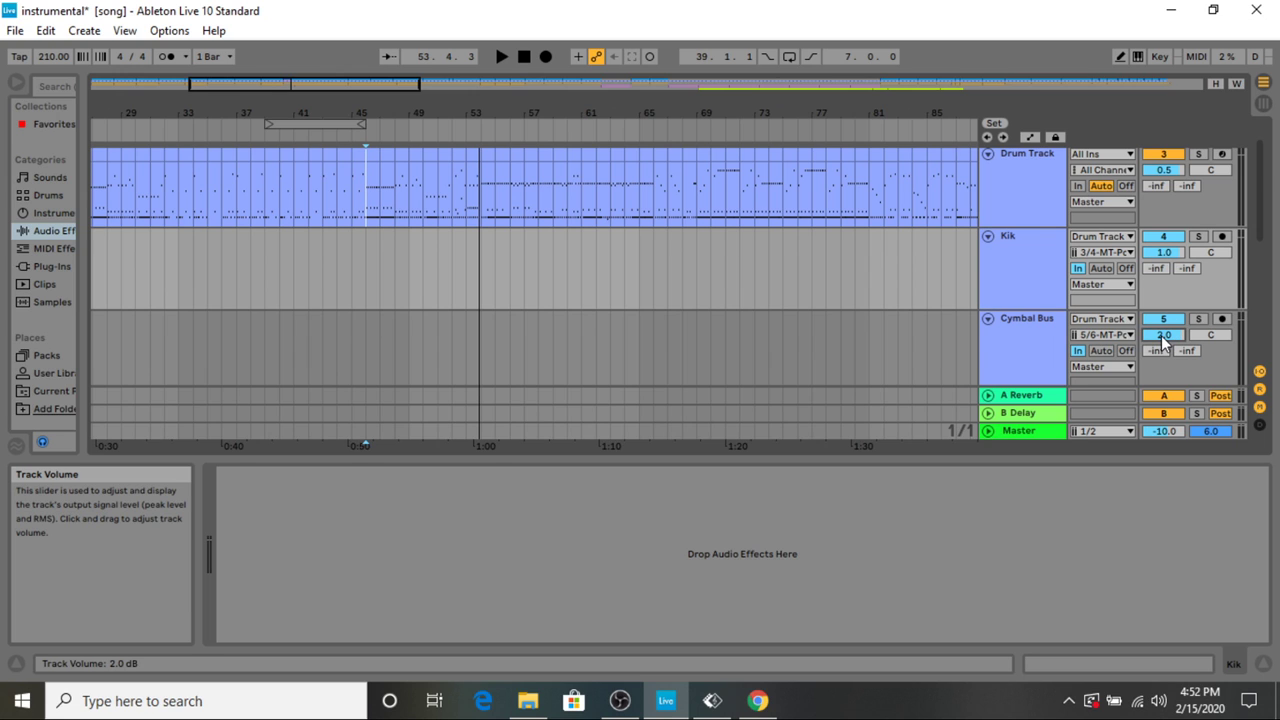
pyautogui.scroll(1, 928, 310)
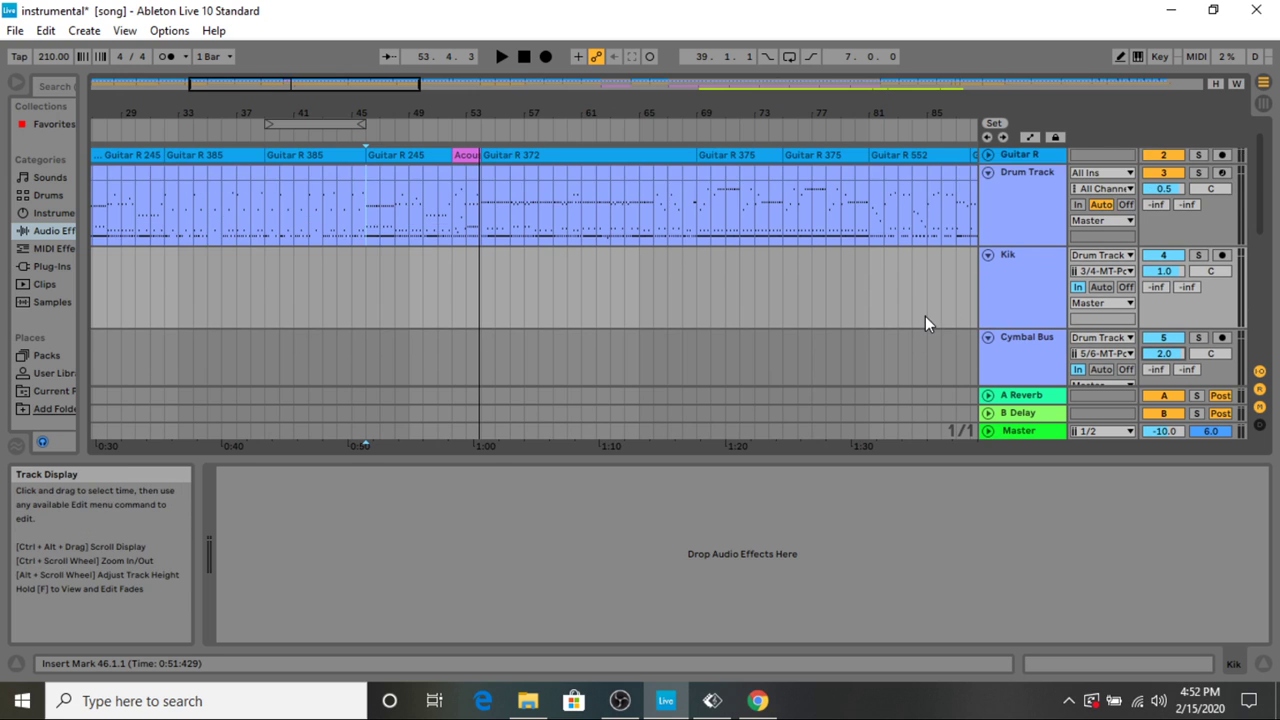
pyautogui.scroll(1, 925, 316)
pyautogui.click(1034, 223)
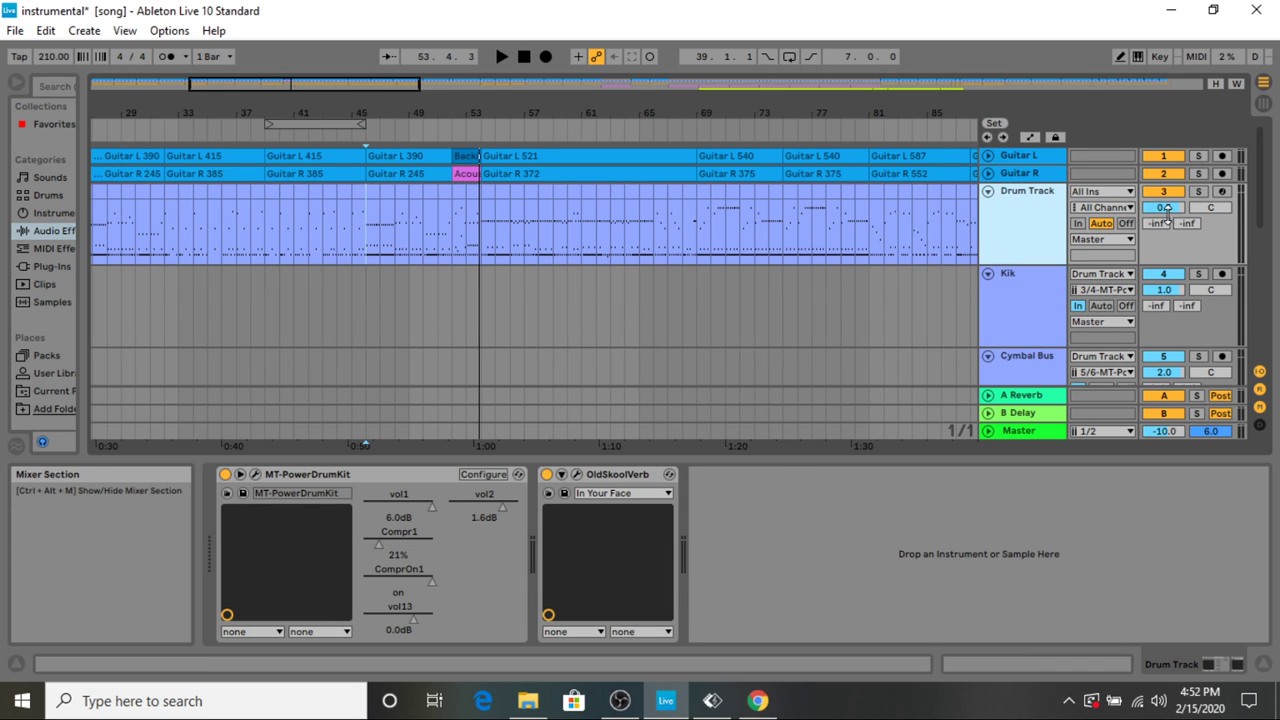
pyautogui.moveTo(1166, 207); pyautogui.dragTo(1163, 220)
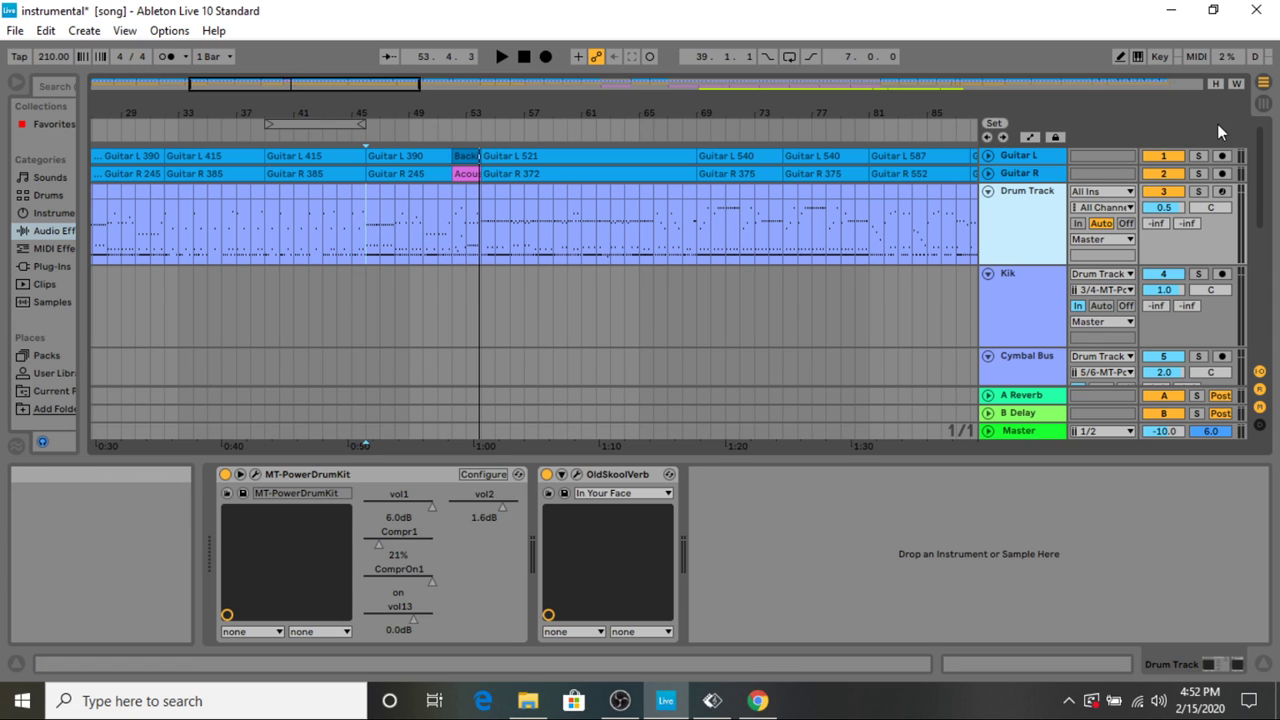
# Listen to the Drum Track in solo from bar 46, and end both the solo and the playback
pyautogui.click(1199, 191)
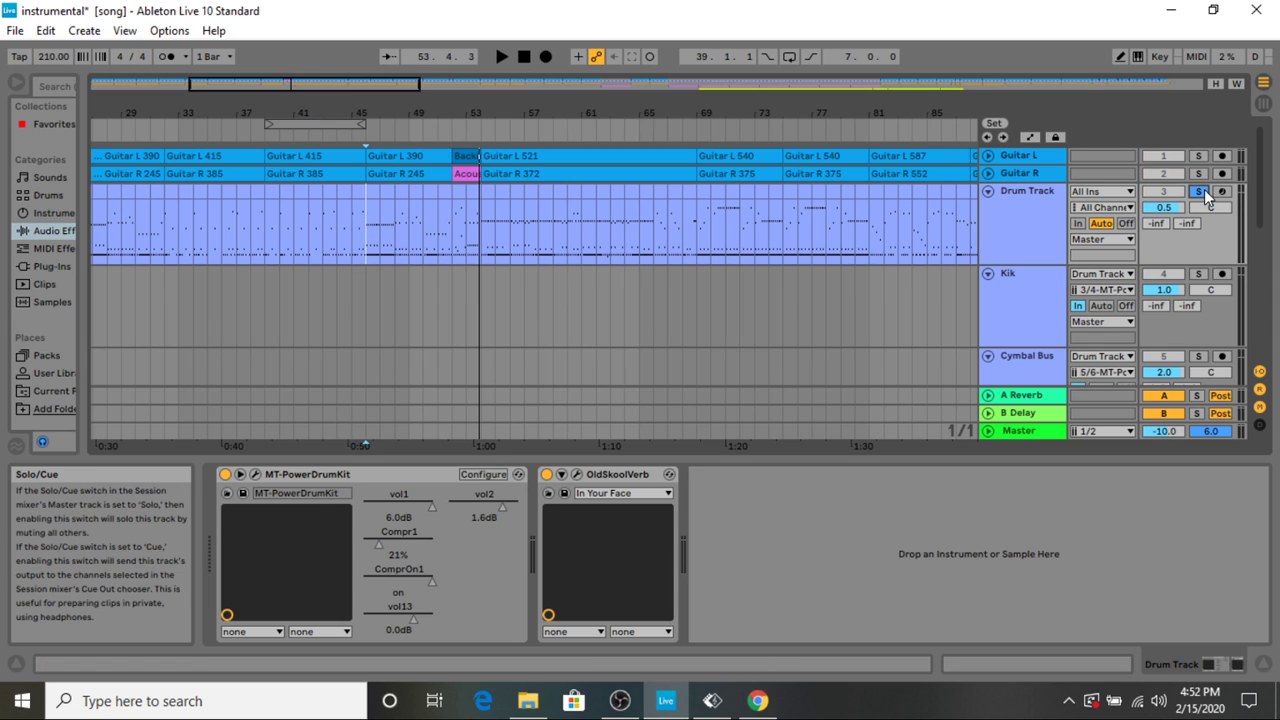
pyautogui.click(367, 235)
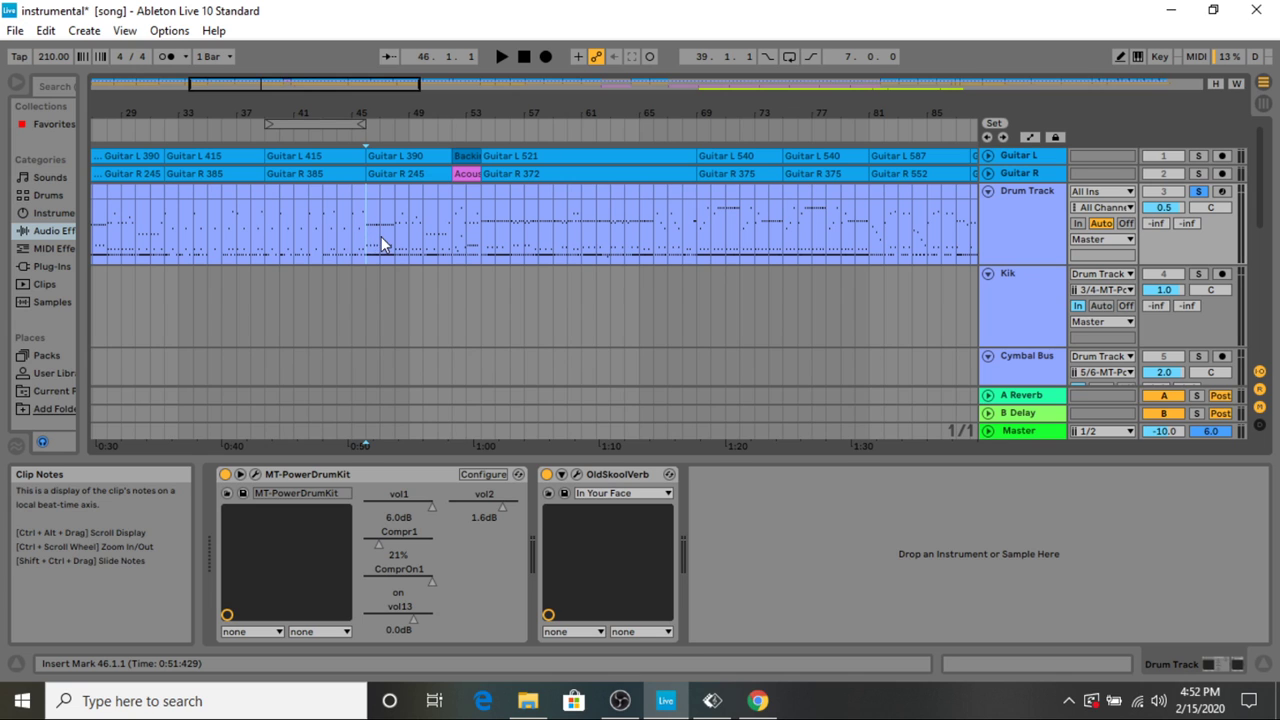
pyautogui.press('space')
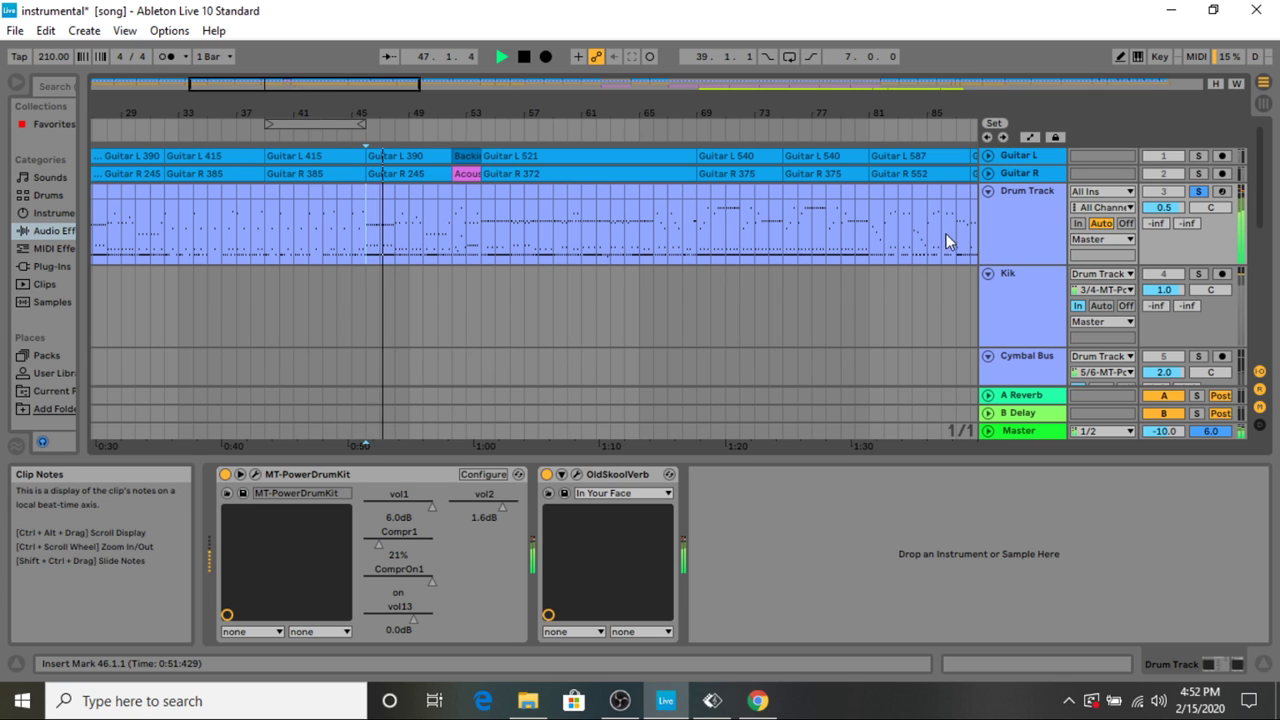
pyautogui.click(1206, 192)
pyautogui.press('space')
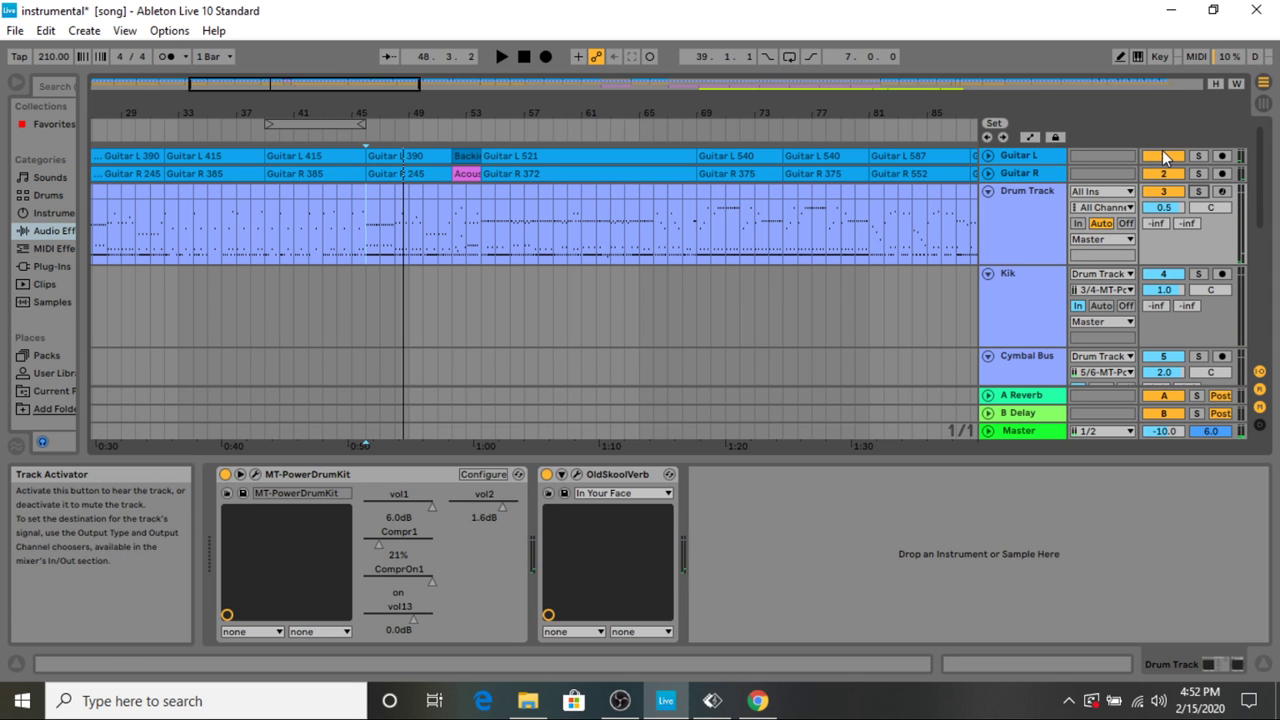
# Mute Guitar L, Guitar R and Bass L, and play the drum tracks together from bar 46
pyautogui.scroll(-2, 1148, 260)
pyautogui.scroll(-4, 1148, 262)
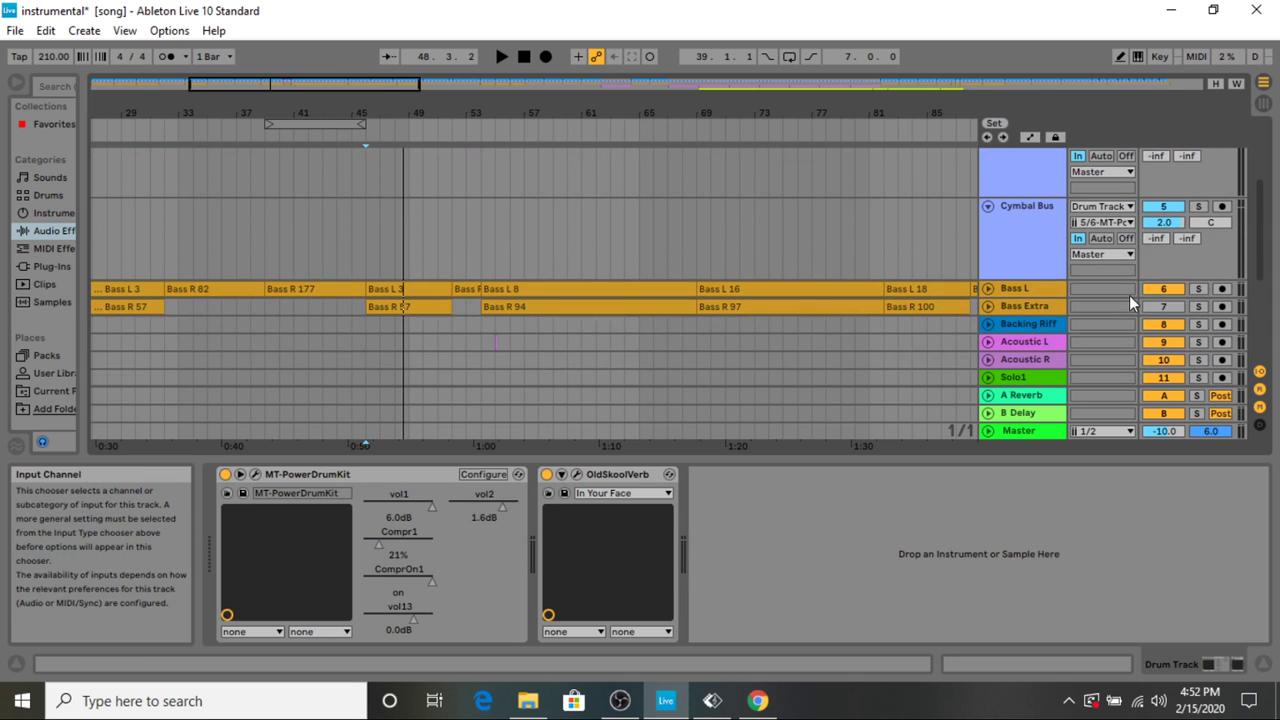
pyautogui.scroll(3, 754, 295)
pyautogui.scroll(3, 754, 295)
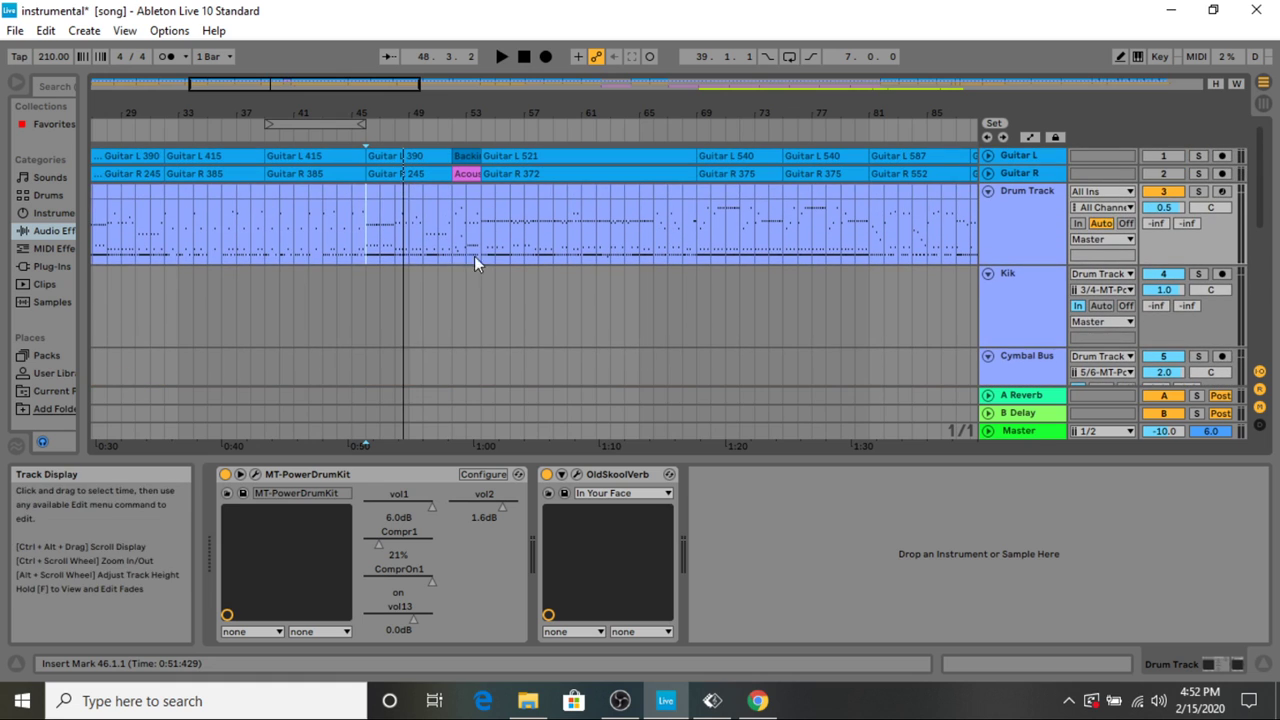
pyautogui.press('space')
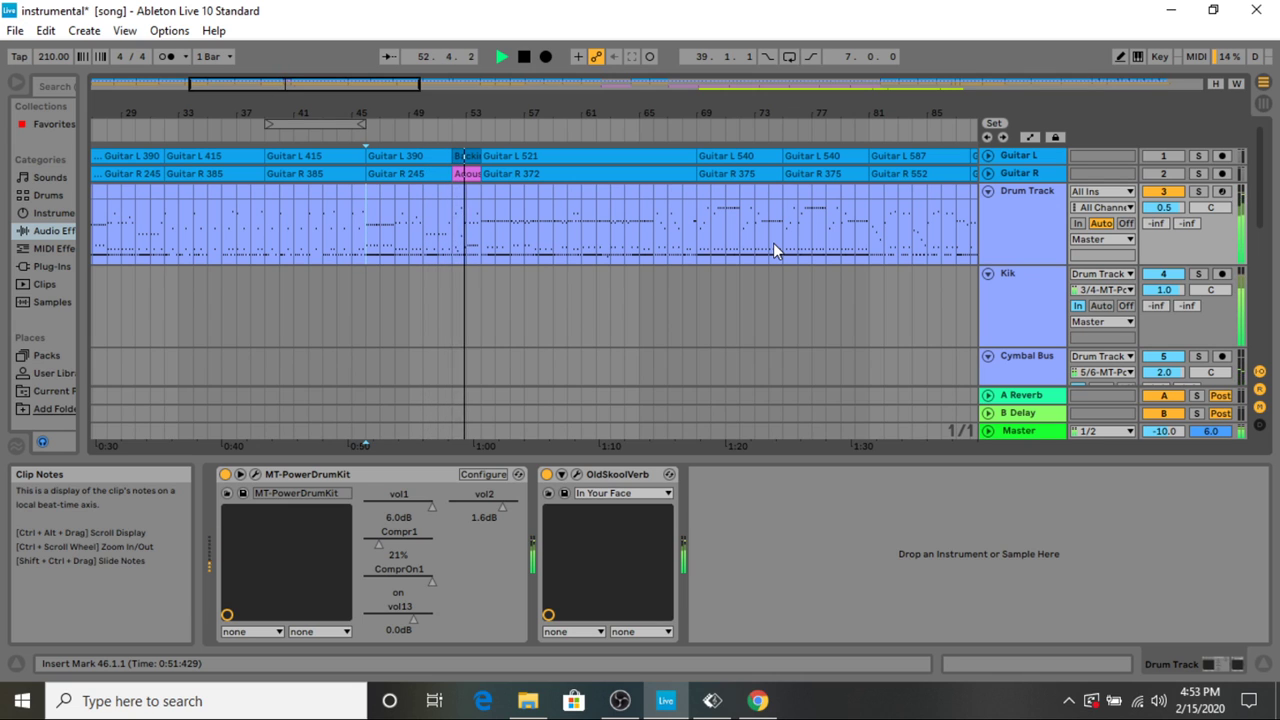
pyautogui.press('space')
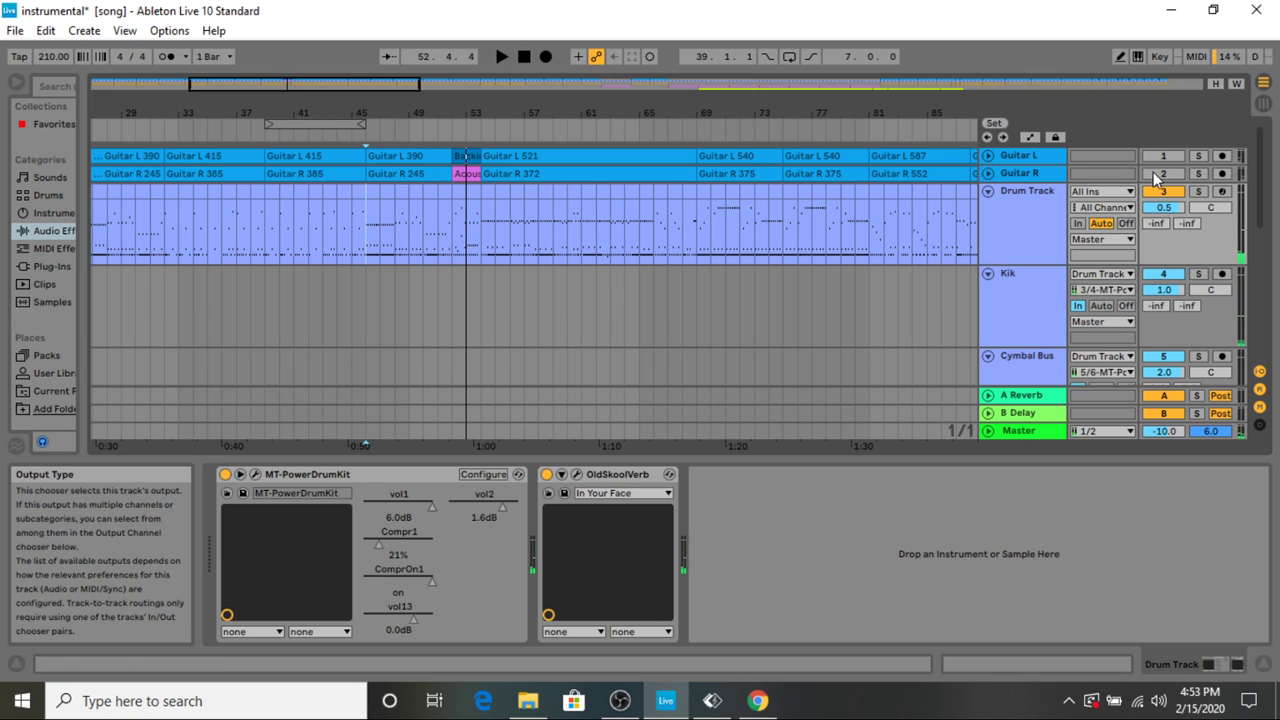
# Unmute the Bass L, Guitar L and Guitar R tracks
pyautogui.scroll(-3, 1133, 224)
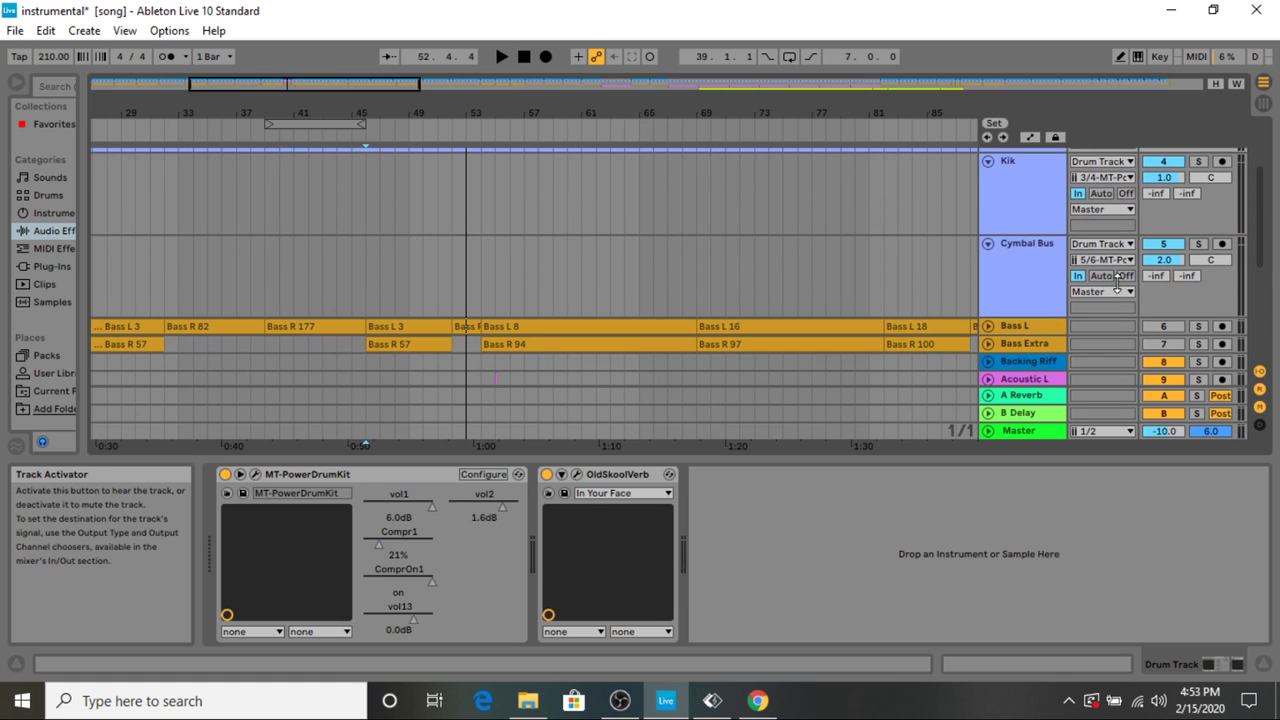
pyautogui.click(1166, 328)
pyautogui.scroll(3, 1000, 310)
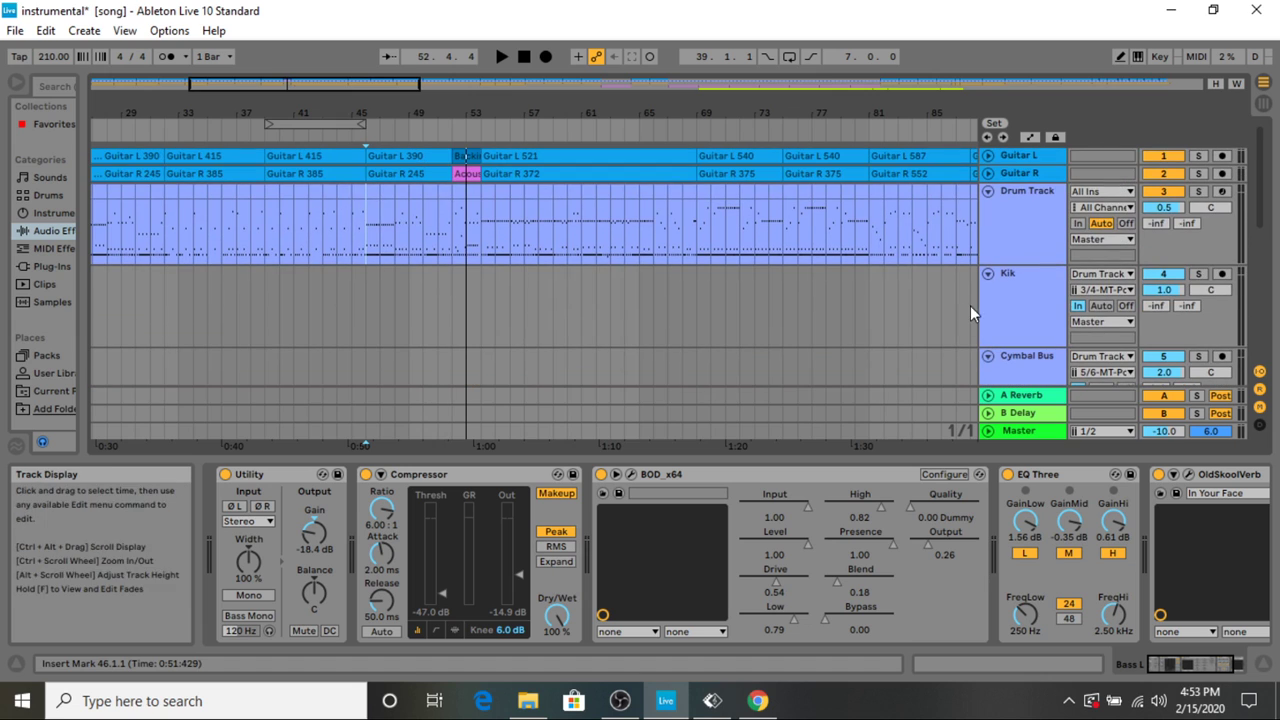
# Play all tracks together from bar 46, and stop the playback
pyautogui.click(362, 232)
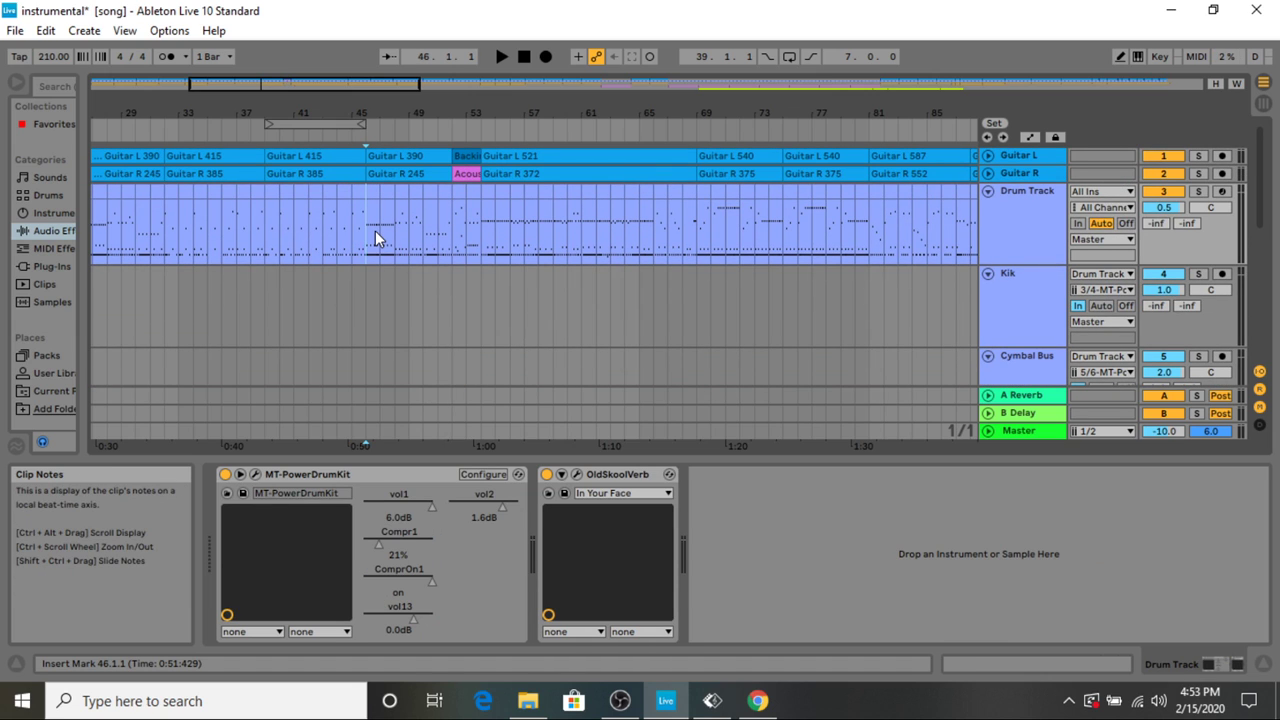
pyautogui.press('space')
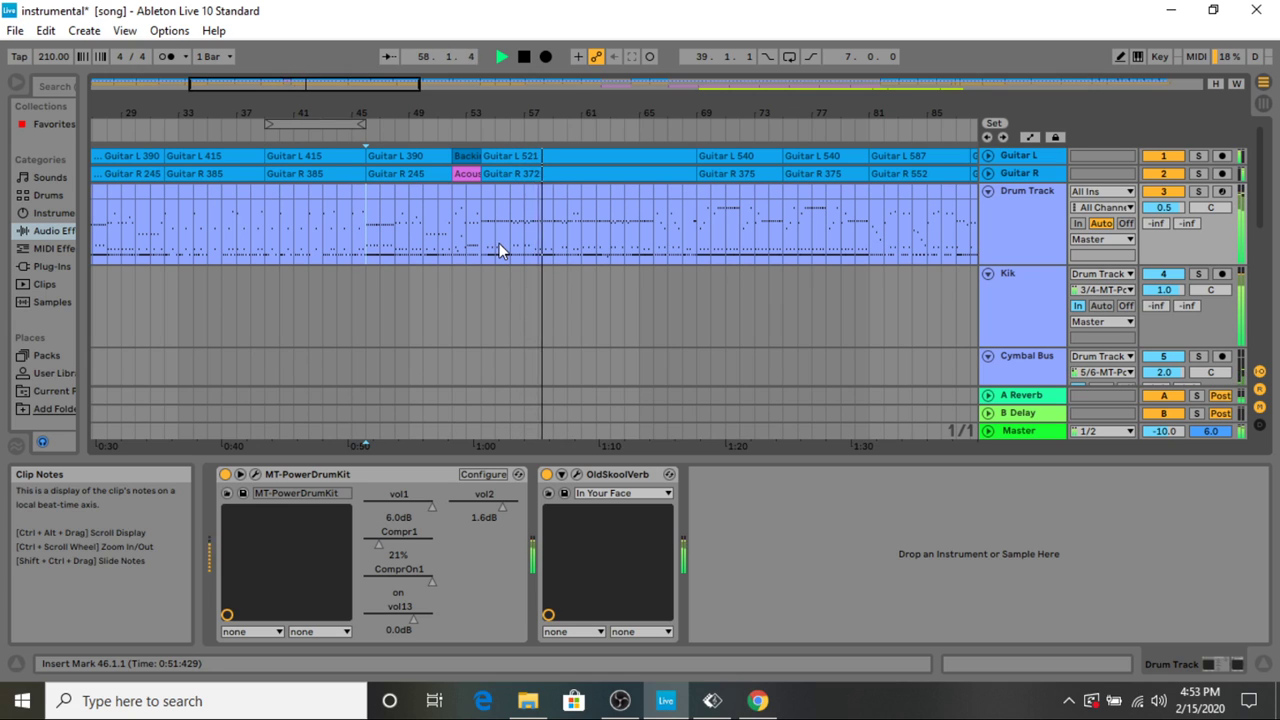
pyautogui.press('space')
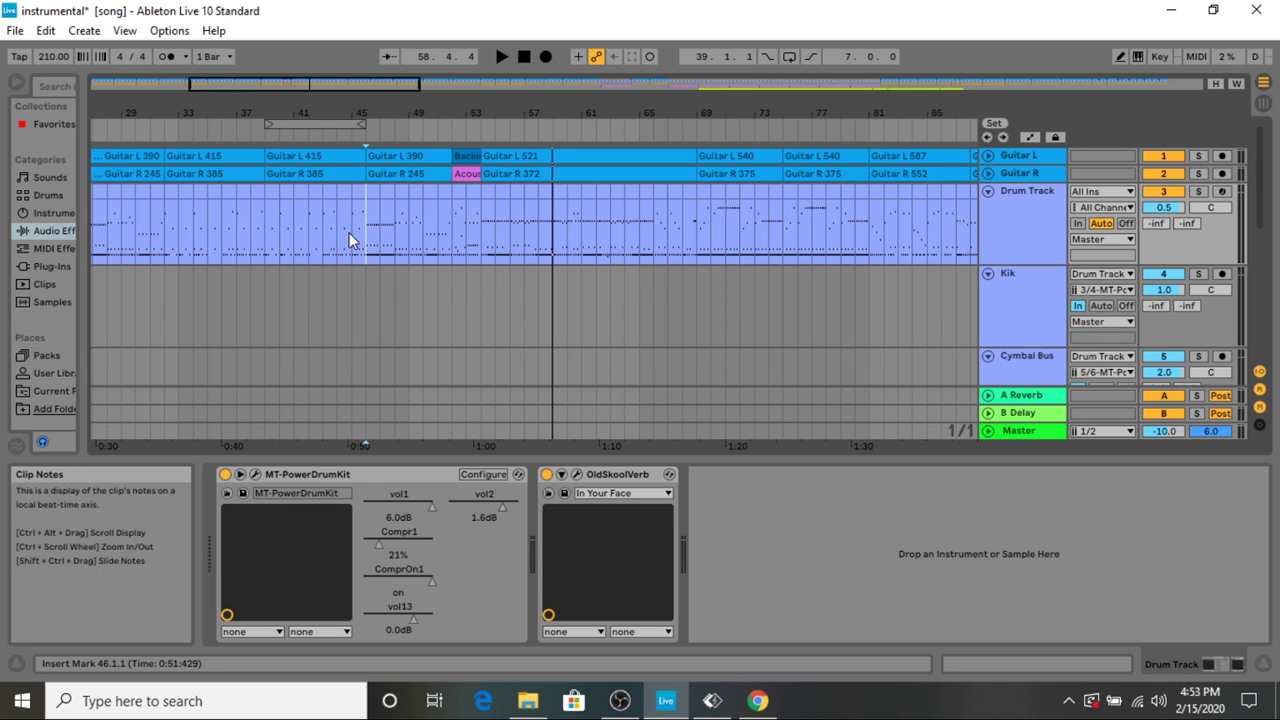
pyautogui.click(262, 238)
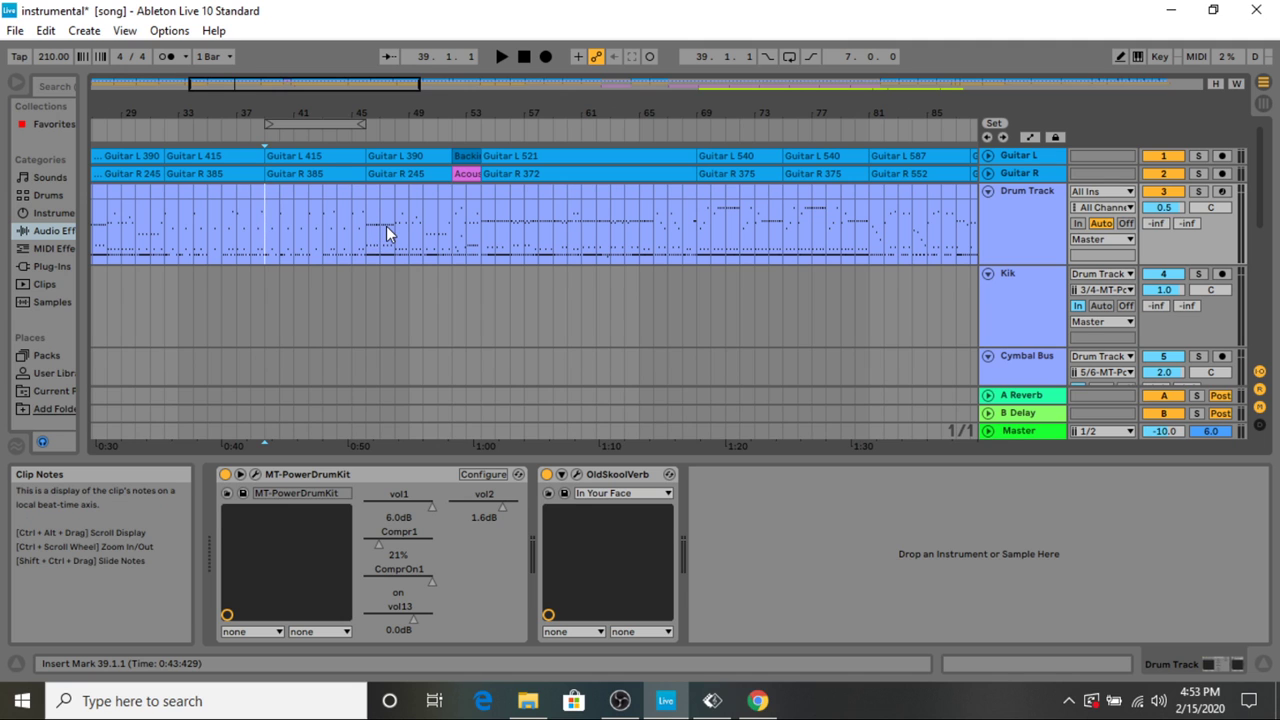
pyautogui.scroll(-2, 386, 226)
pyautogui.scroll(1, 336, 235)
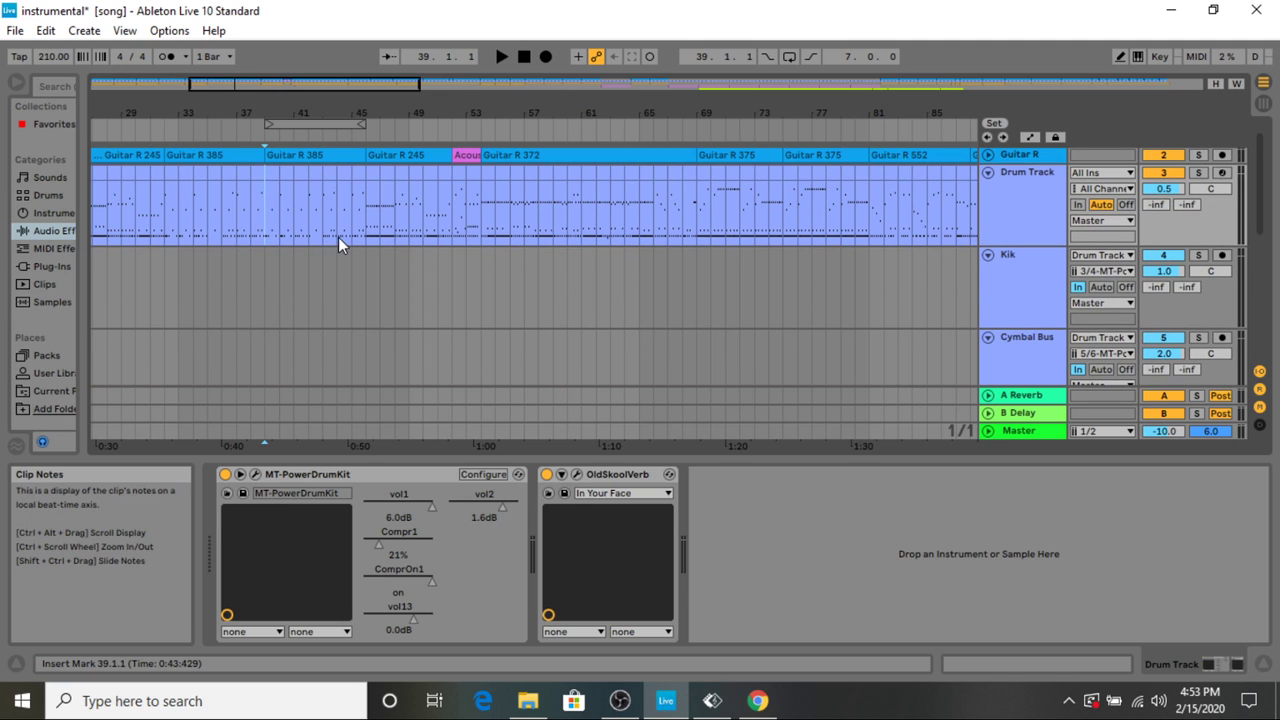
pyautogui.scroll(1, 400, 225)
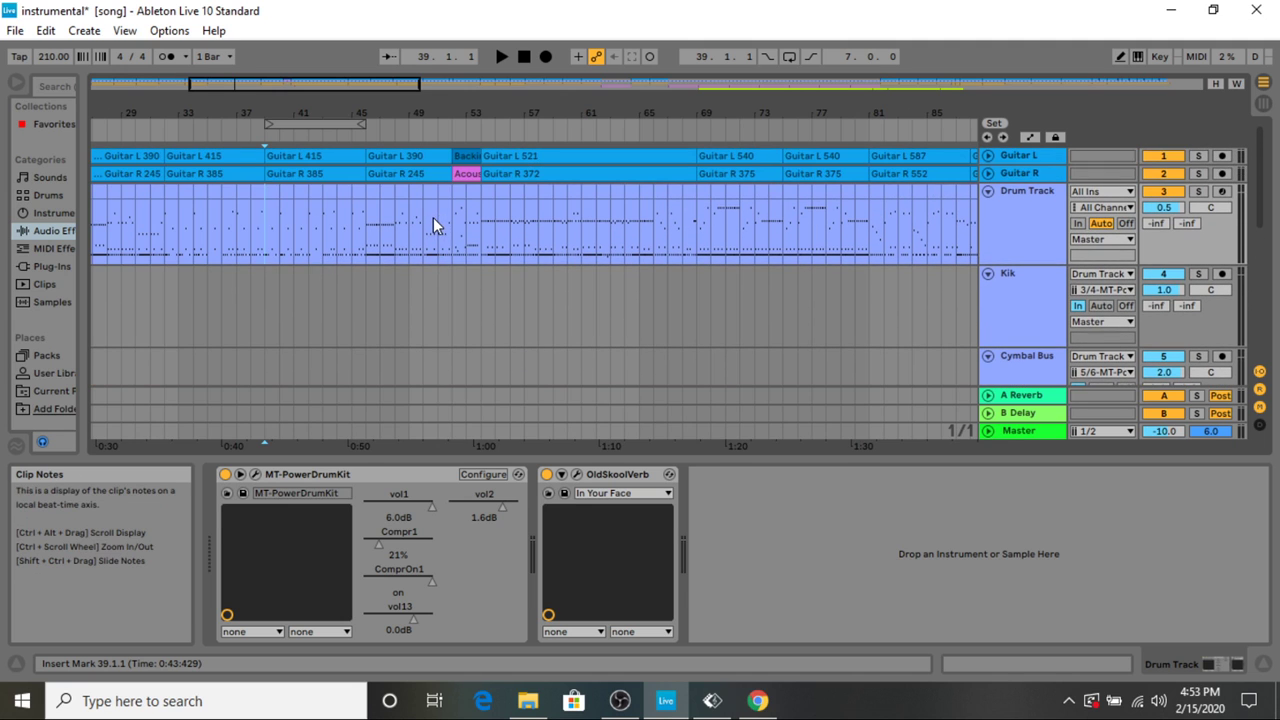
# Open the one-bar Drum Track clip at bar 46 in the note editor and turn off Fold to show all keys
pyautogui.click(365, 232)
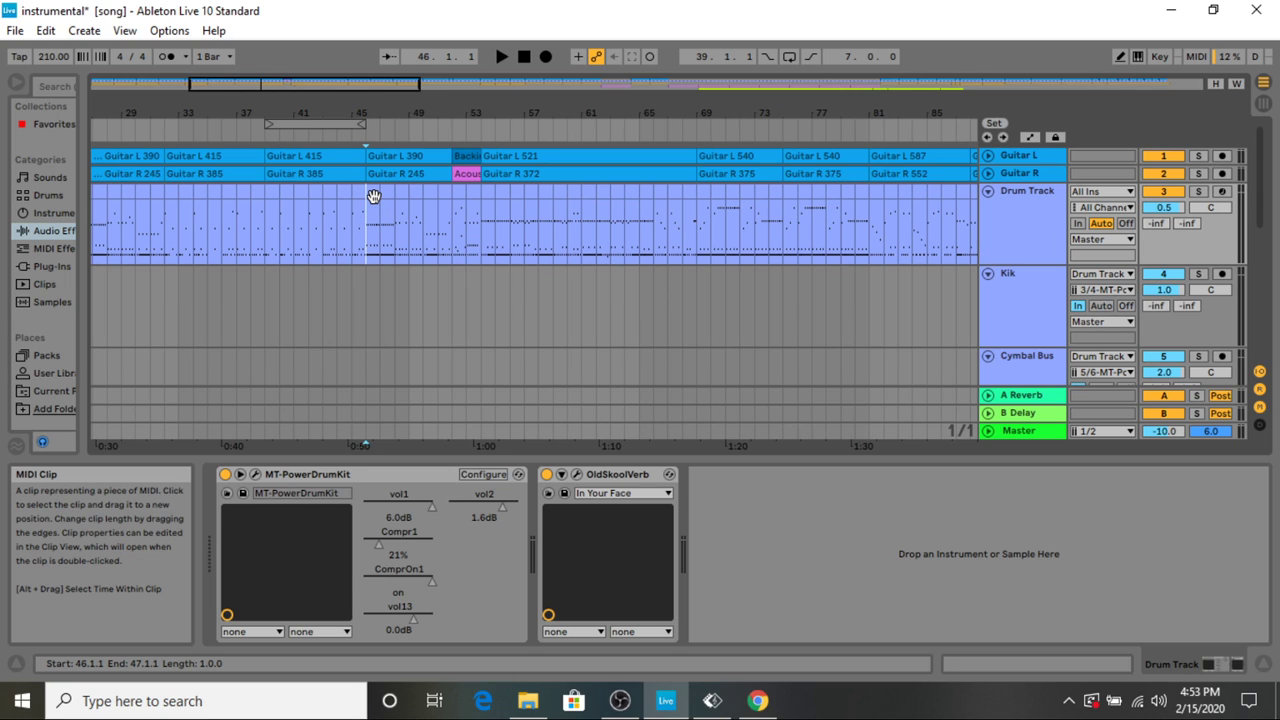
pyautogui.click(373, 196)
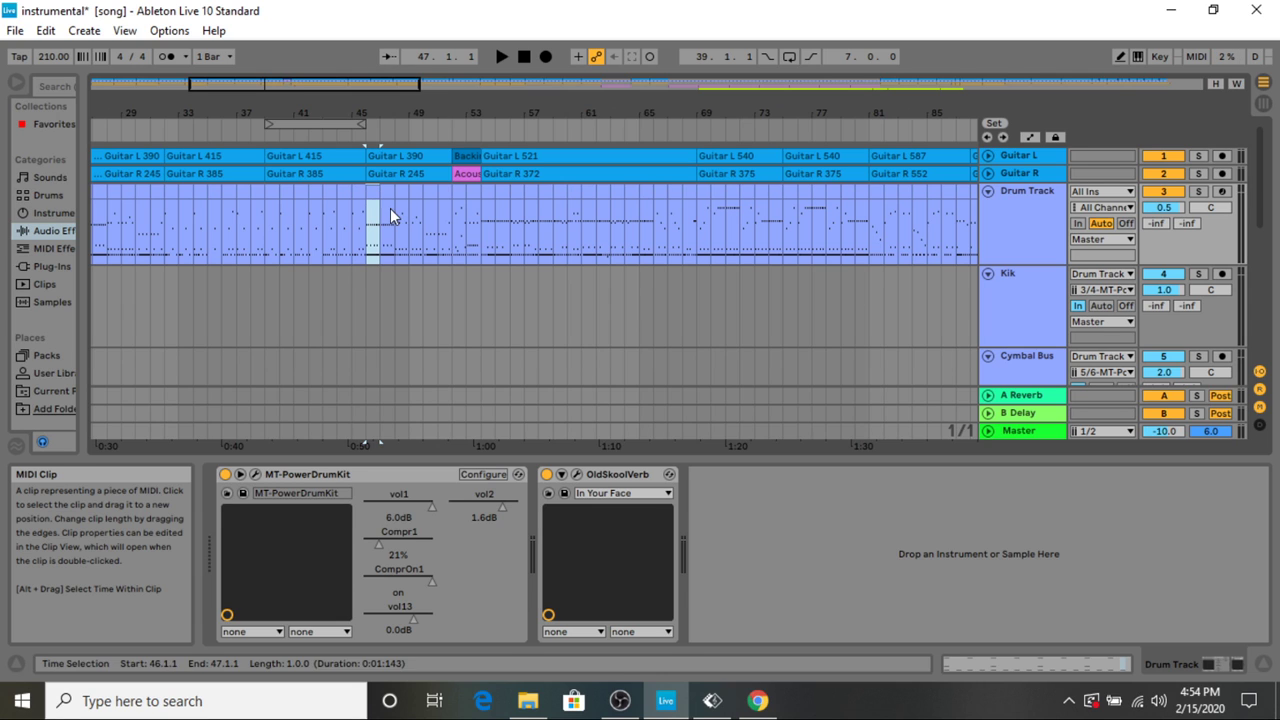
pyautogui.scroll(-3, 917, 267)
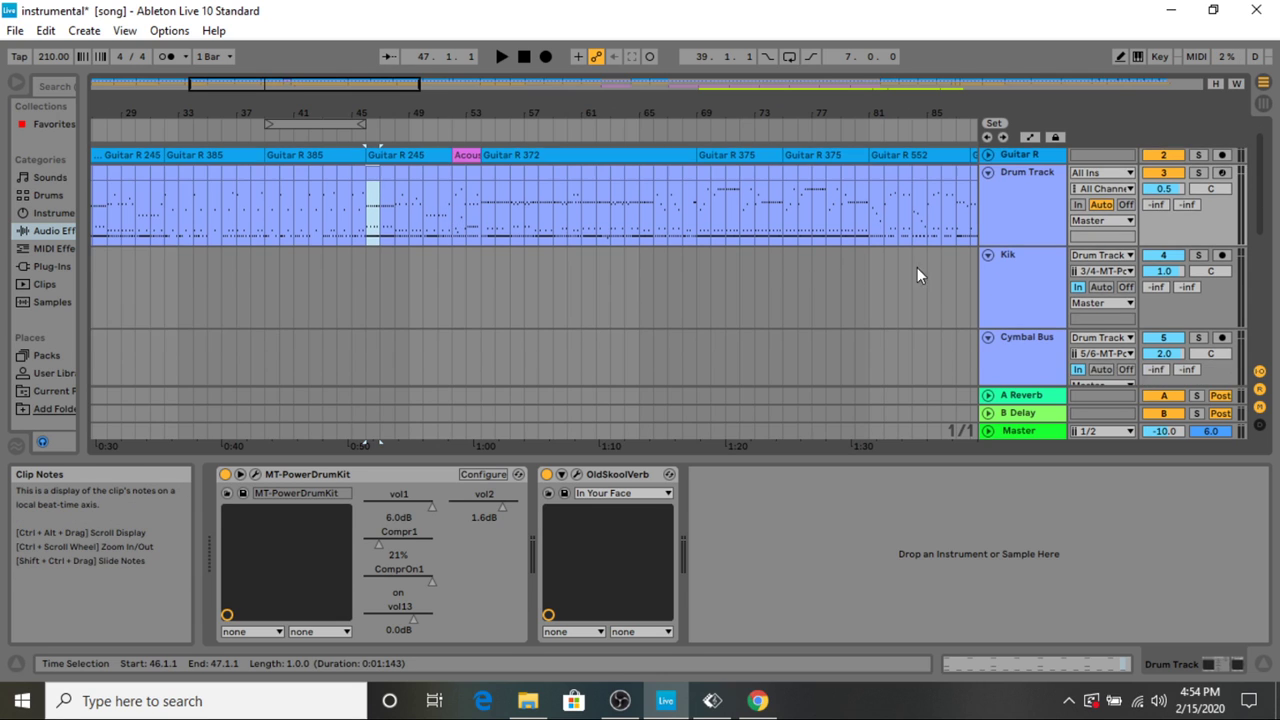
pyautogui.scroll(1, 1009, 183)
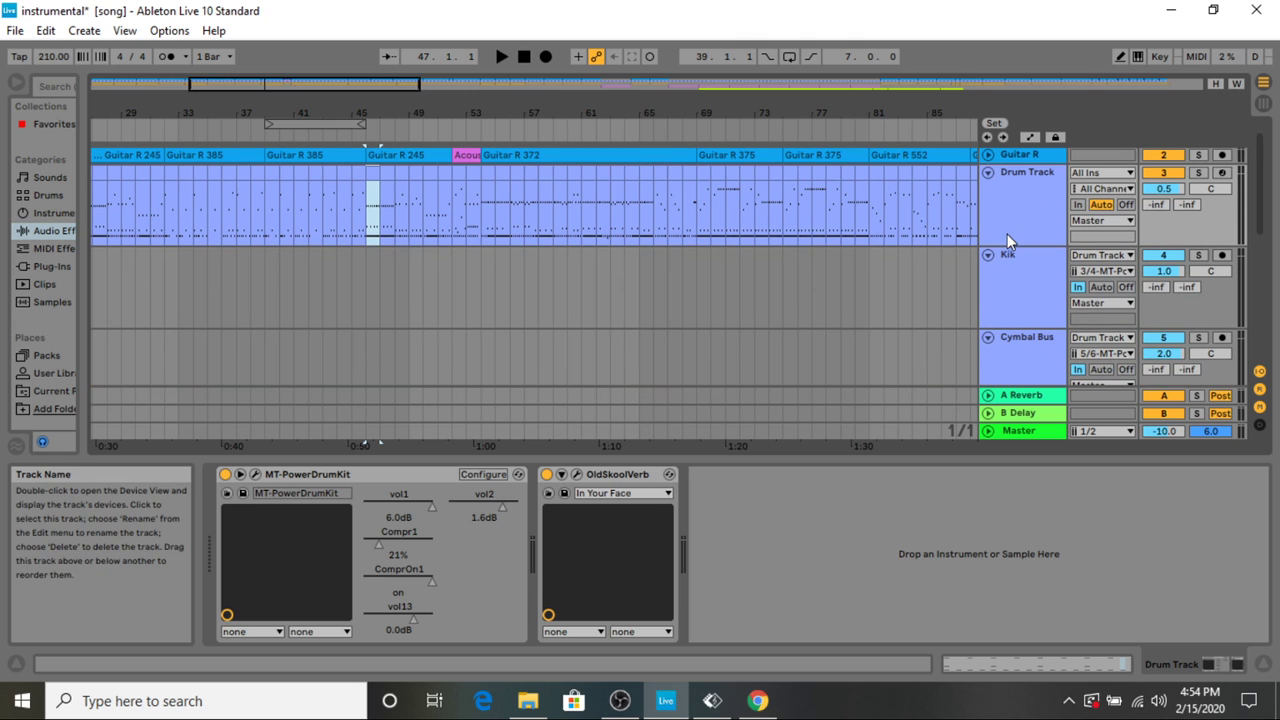
pyautogui.doubleClick(375, 176)
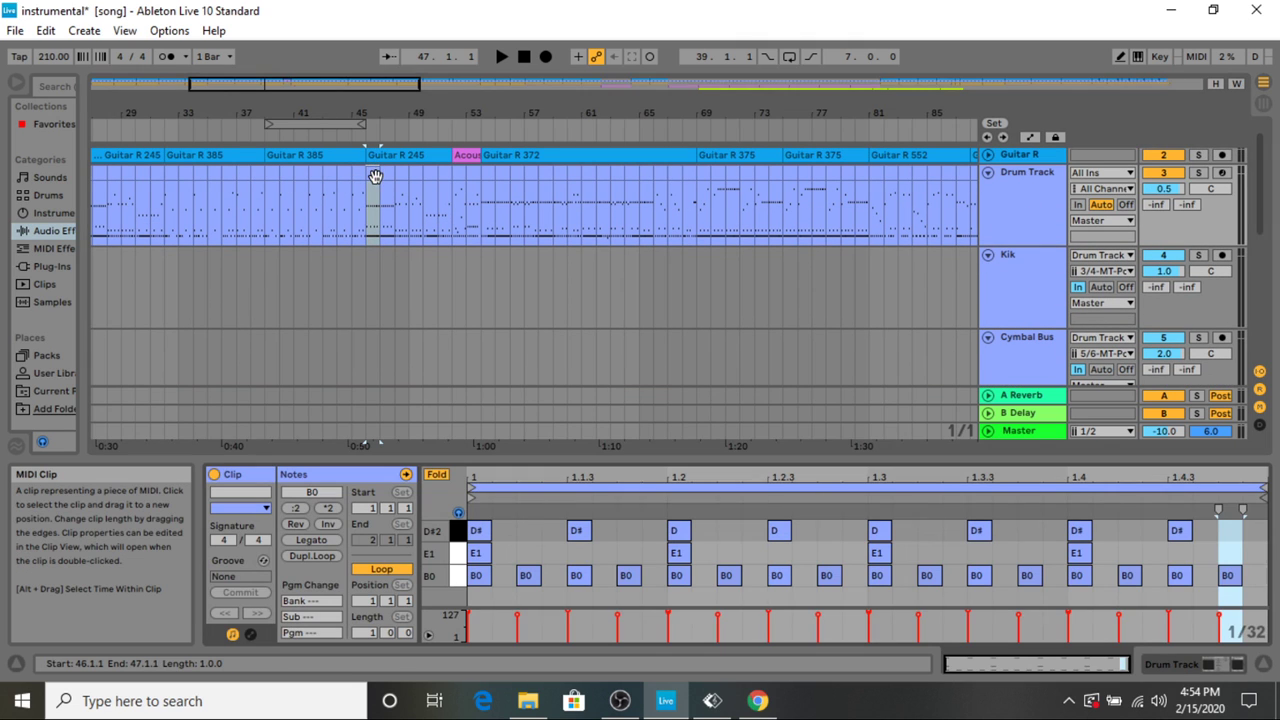
pyautogui.click(435, 476)
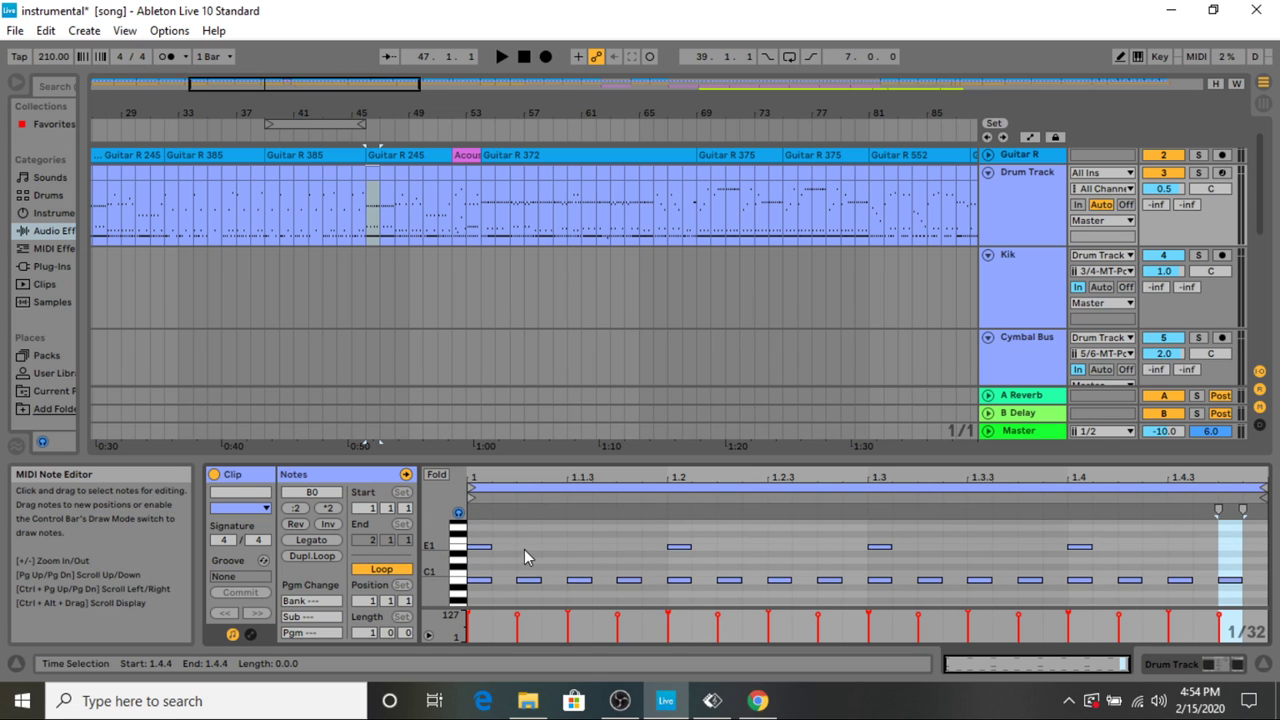
# Try an extra E1 note at position 1.1.3 in the bar 46 drum clip
pyautogui.doubleClick(579, 547)
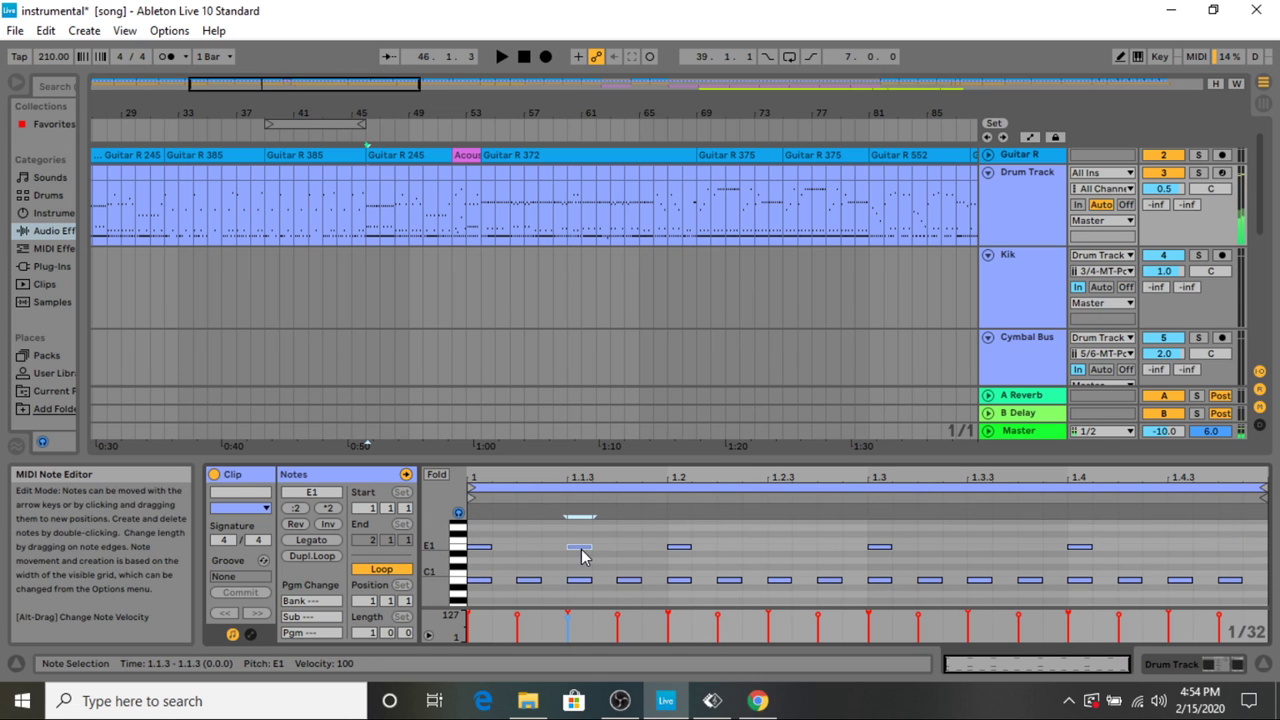
pyautogui.press('space')
pyautogui.doubleClick(579, 548)
pyautogui.press('space')
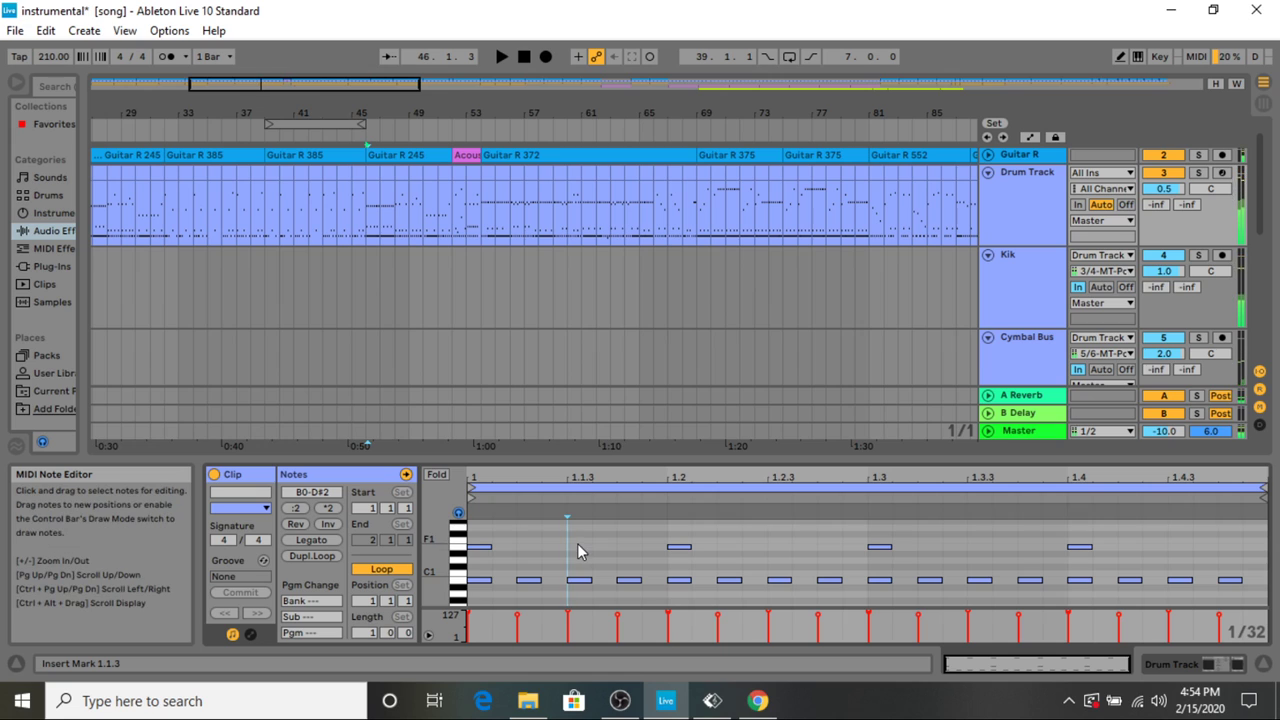
# Audition individual drum sounds from the piano roll keys, including D1 and B1
pyautogui.click(458, 580)
pyautogui.click(457, 549)
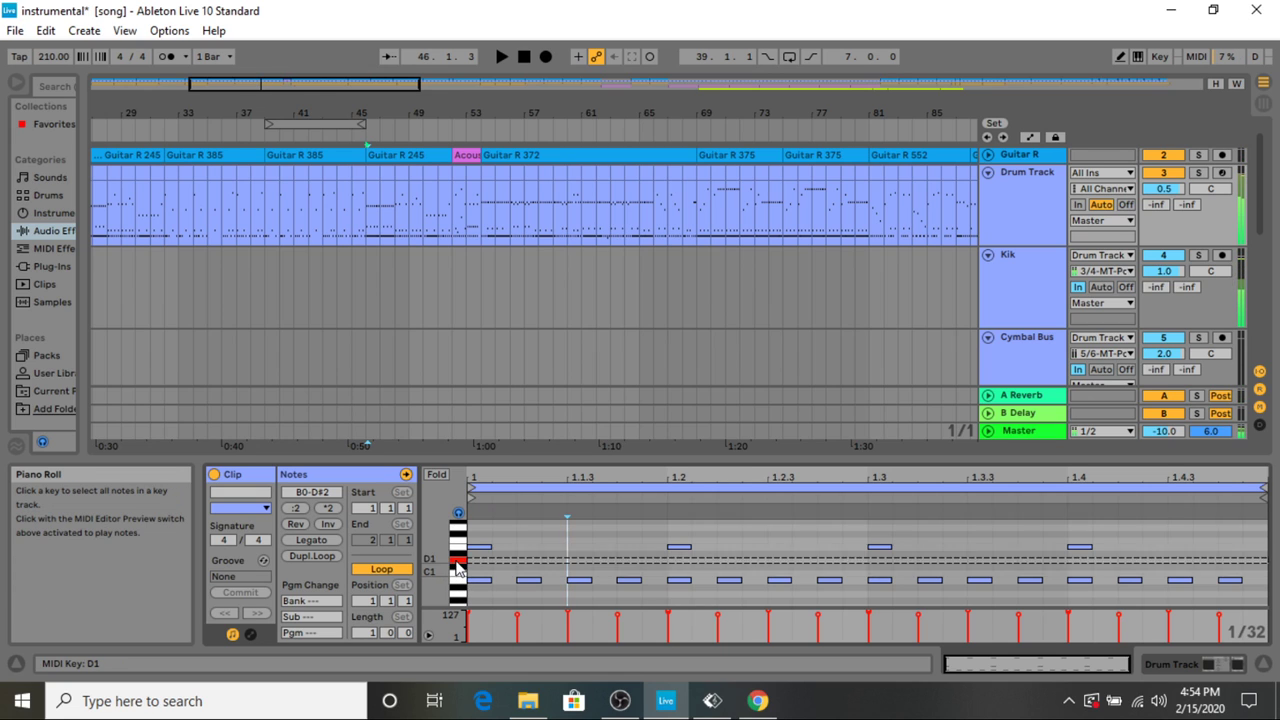
pyautogui.scroll(4, 457, 549)
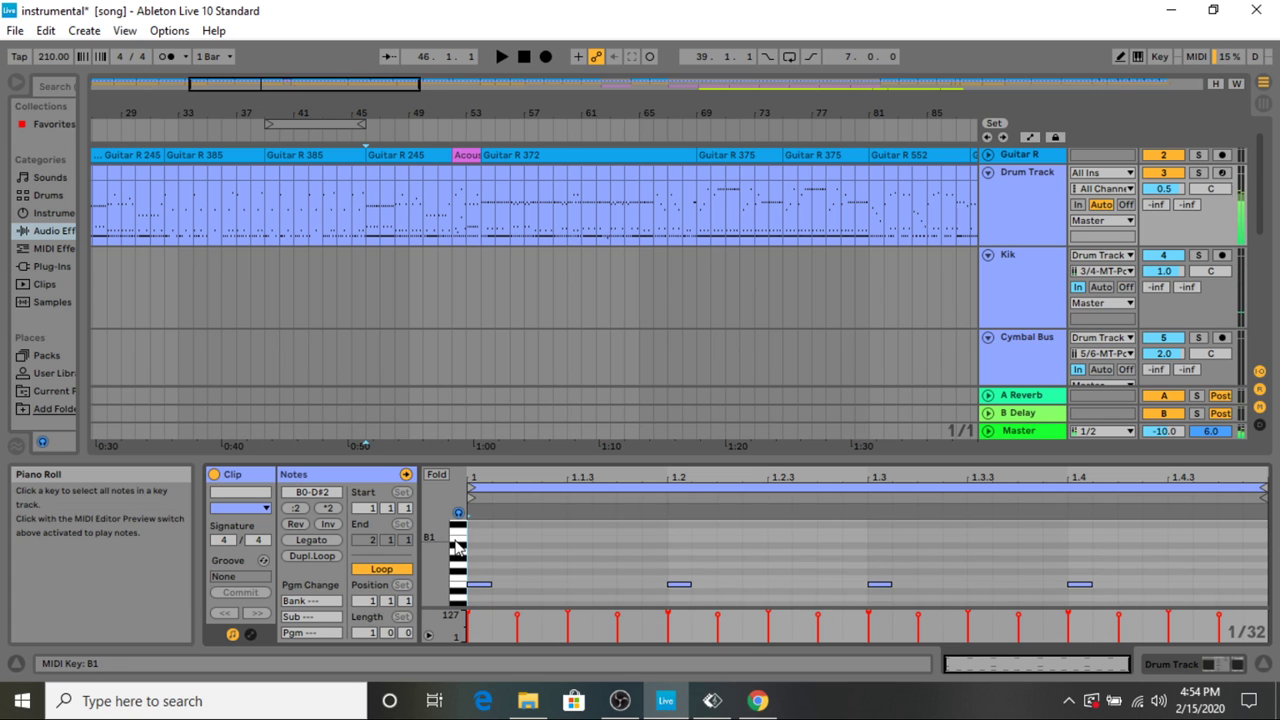
pyautogui.click(458, 546)
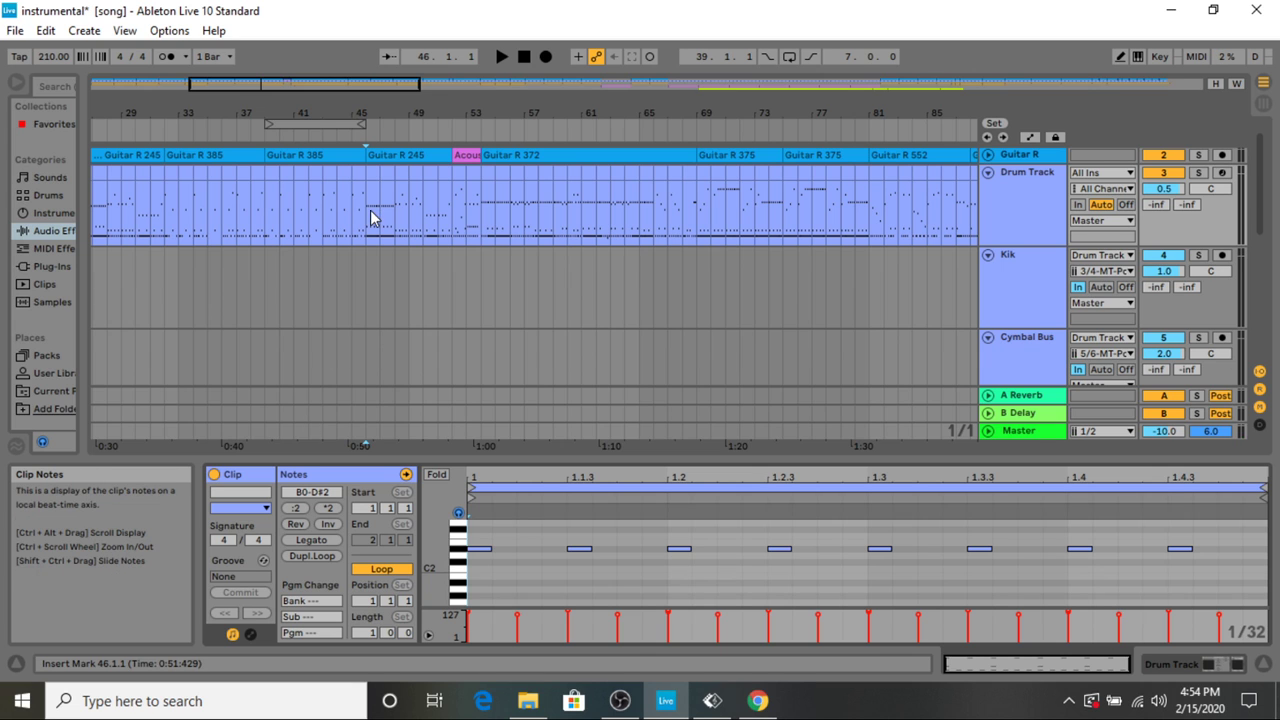
# Paste a copy of the two Drum Track bars starting at bar 46 to bar 48, and listen from bar 46
pyautogui.doubleClick(1018, 202)
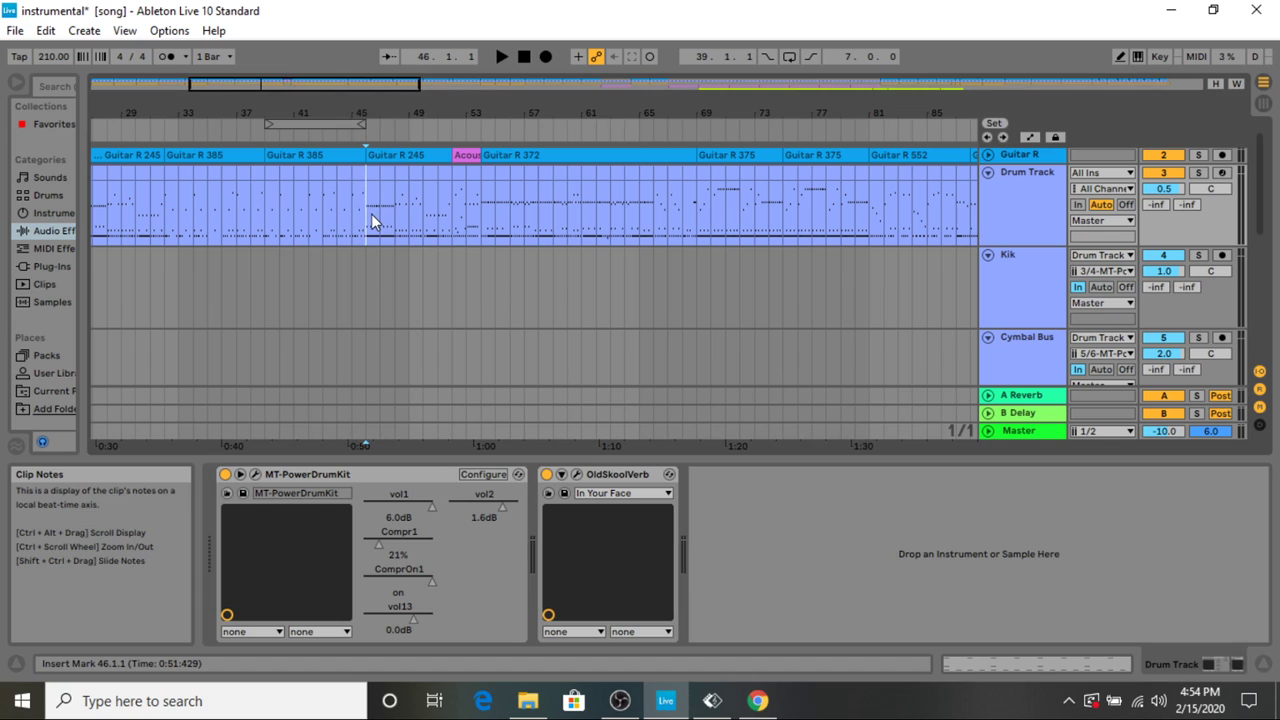
pyautogui.moveTo(374, 212); pyautogui.dragTo(400, 218)
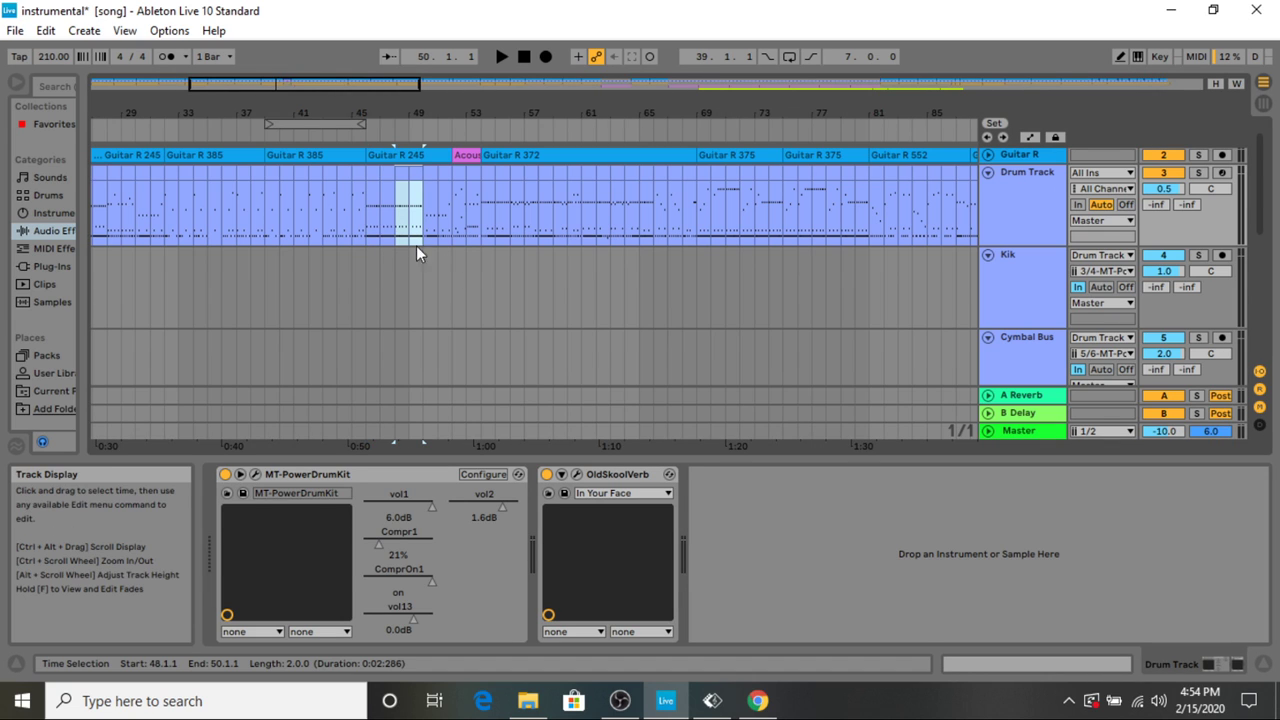
pyautogui.click(371, 224)
pyautogui.press('space')
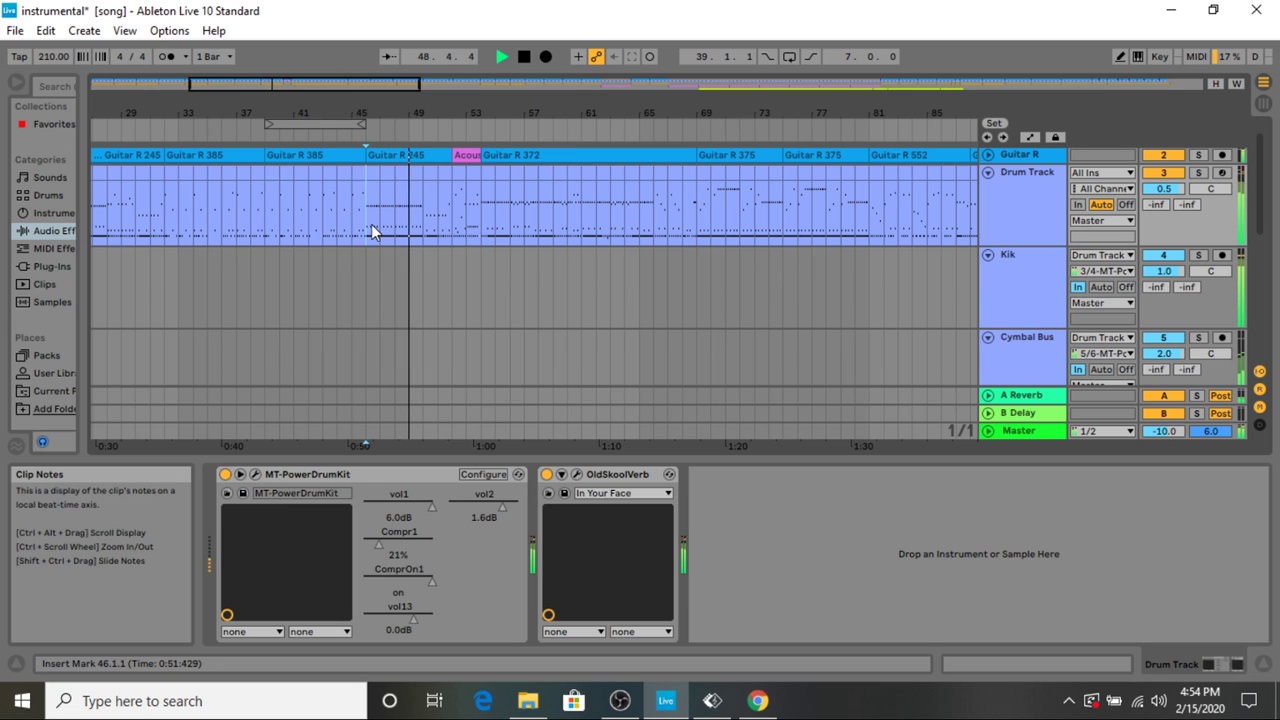
pyautogui.press('space')
# Undo the clips pasted at bar 48 of the Drum Track
pyautogui.click(45, 30)
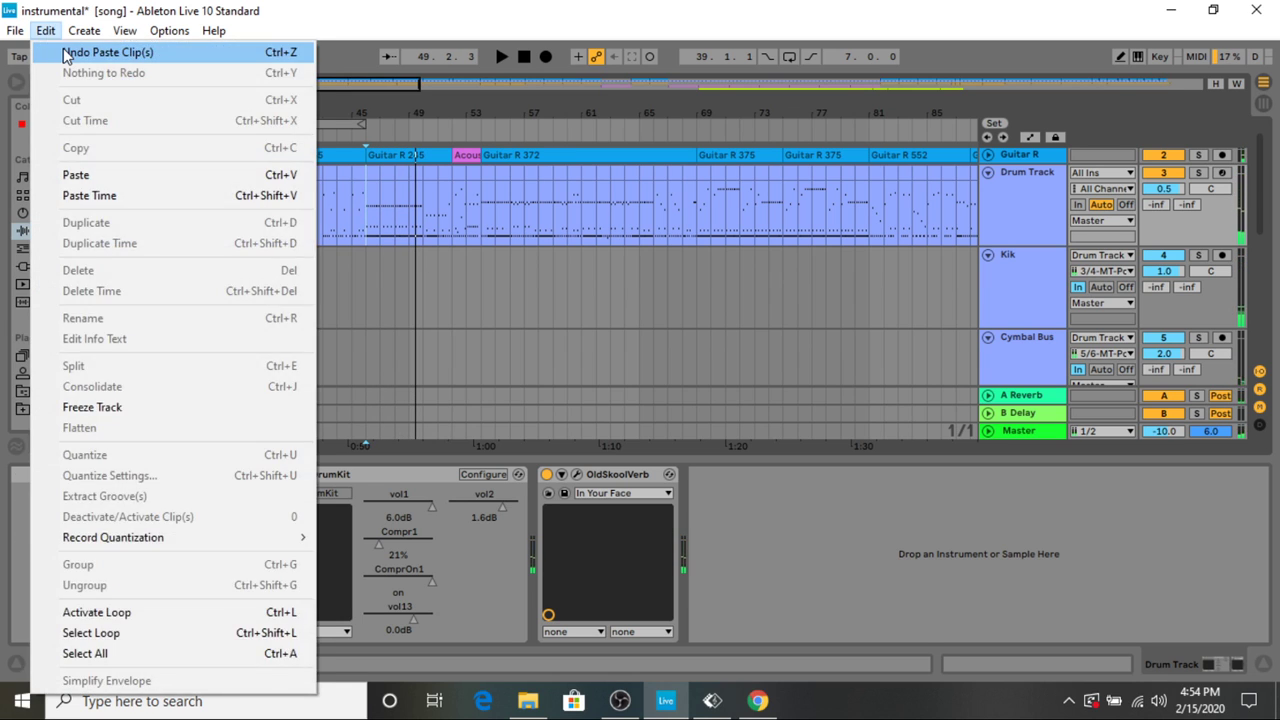
pyautogui.click(70, 51)
pyautogui.click(421, 231)
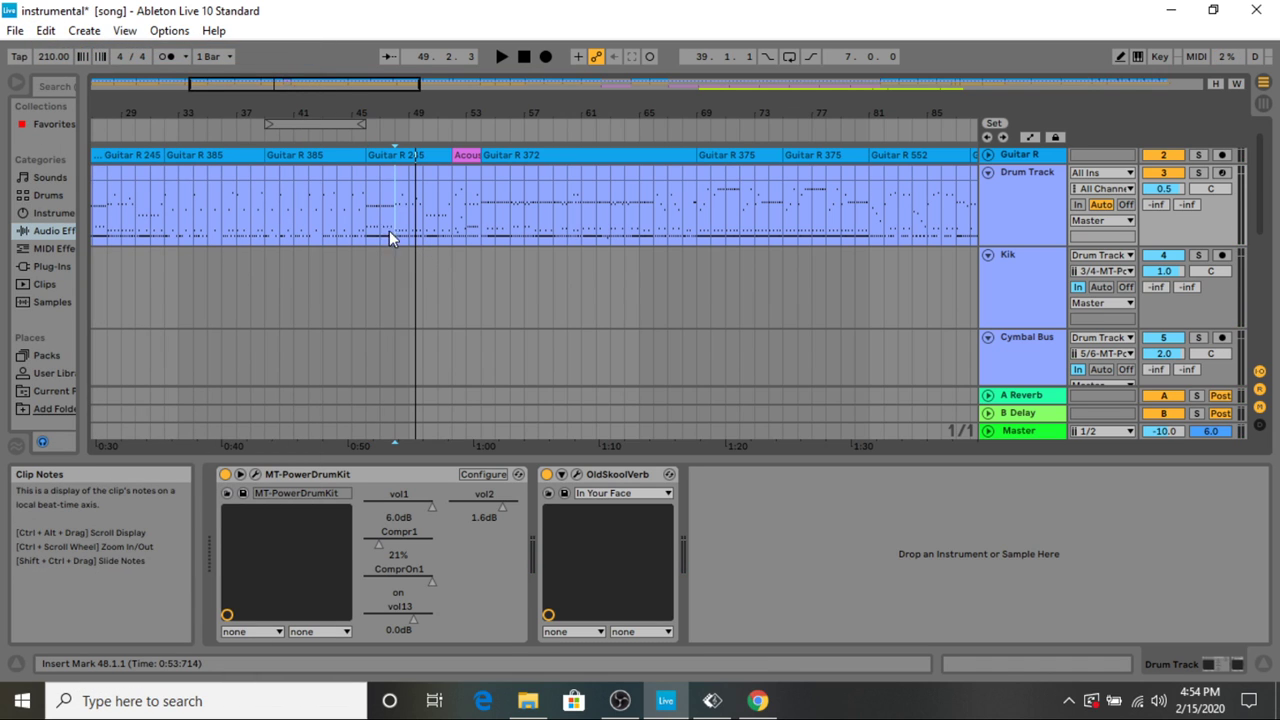
pyautogui.scroll(1, 658, 224)
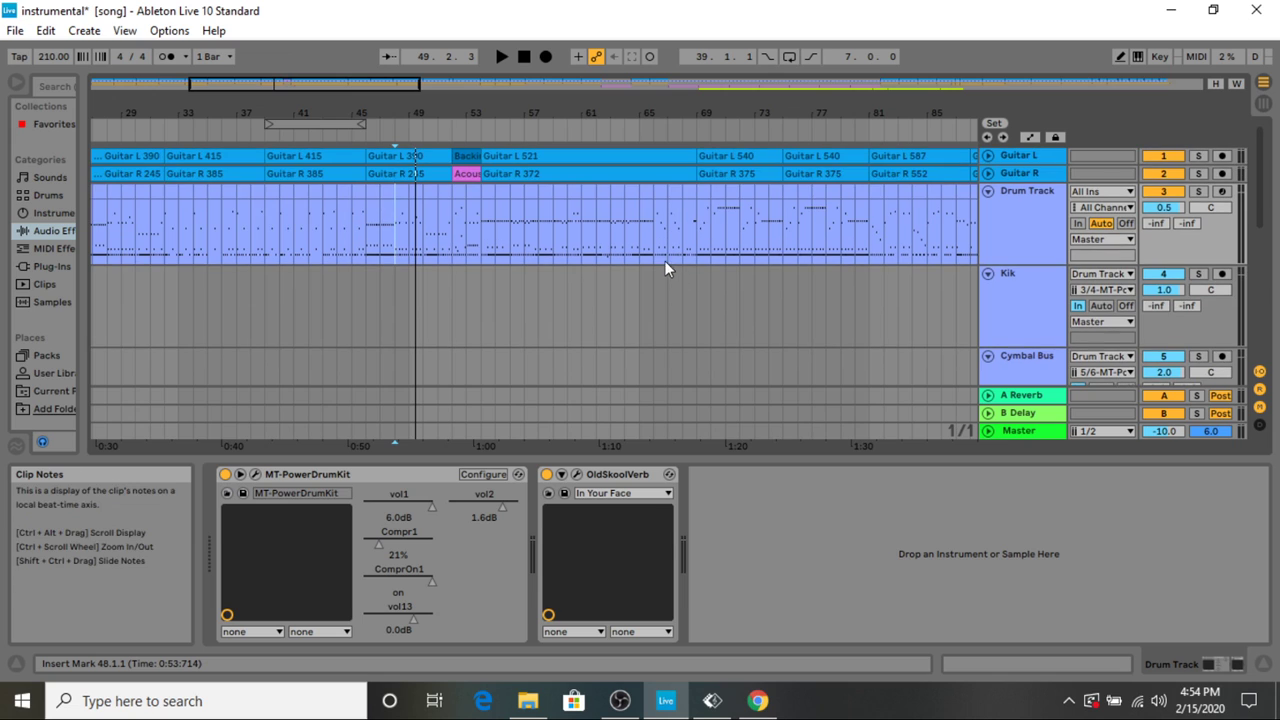
# Inspect the OldSkoolVerb reverb settings on the Drum Track, and close the plug-in window
pyautogui.click(1016, 216)
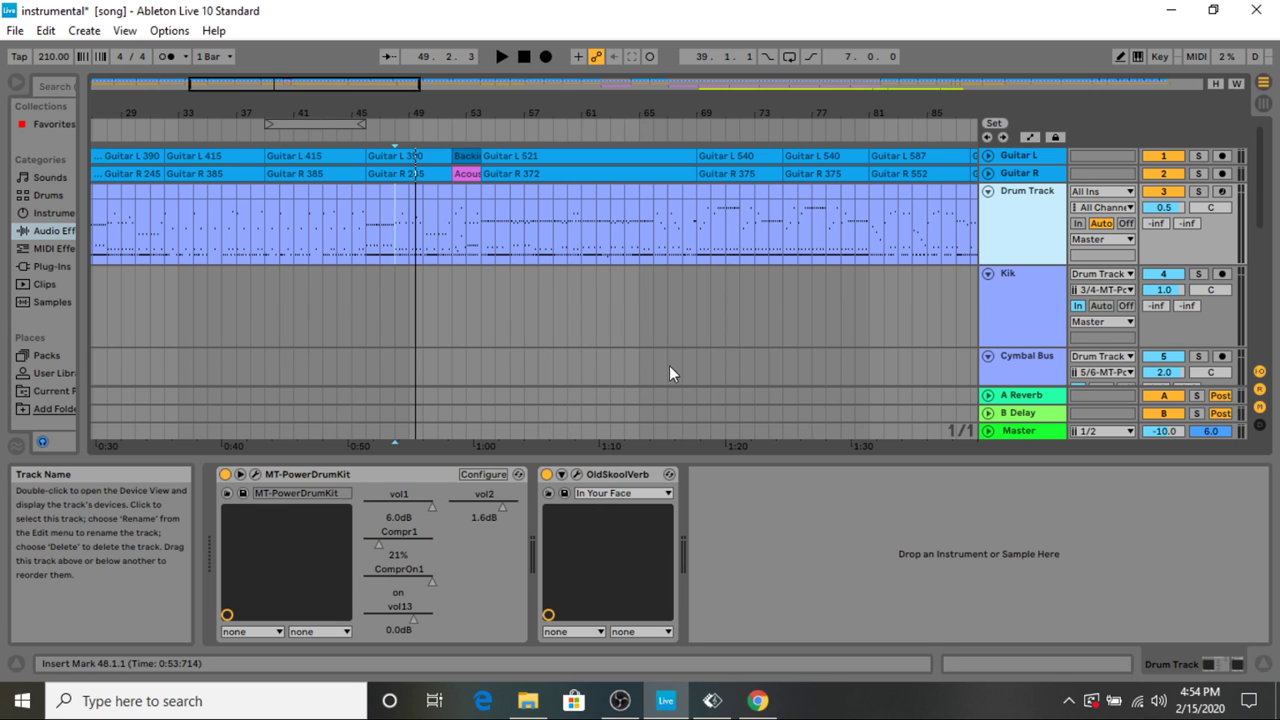
pyautogui.click(576, 475)
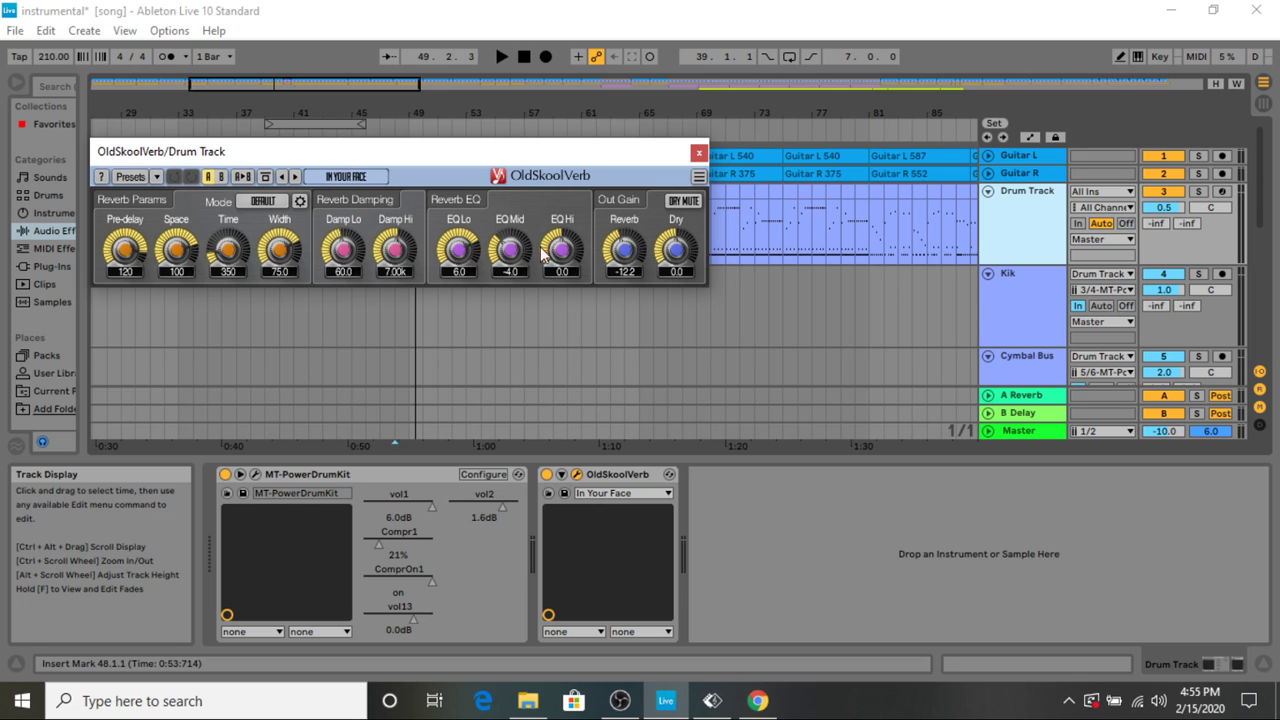
pyautogui.click(699, 154)
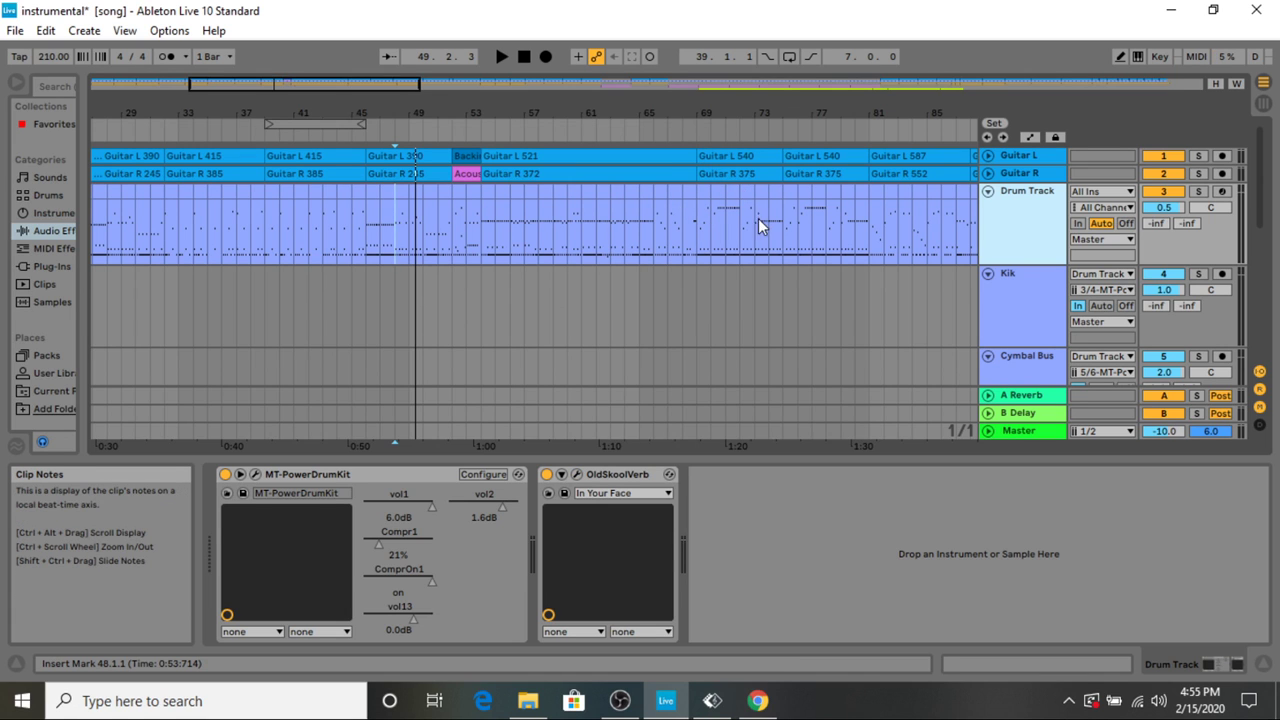
# Examine the notes and velocities of the Drum Track clip at bar 46, and leave the clip
pyautogui.click(369, 241)
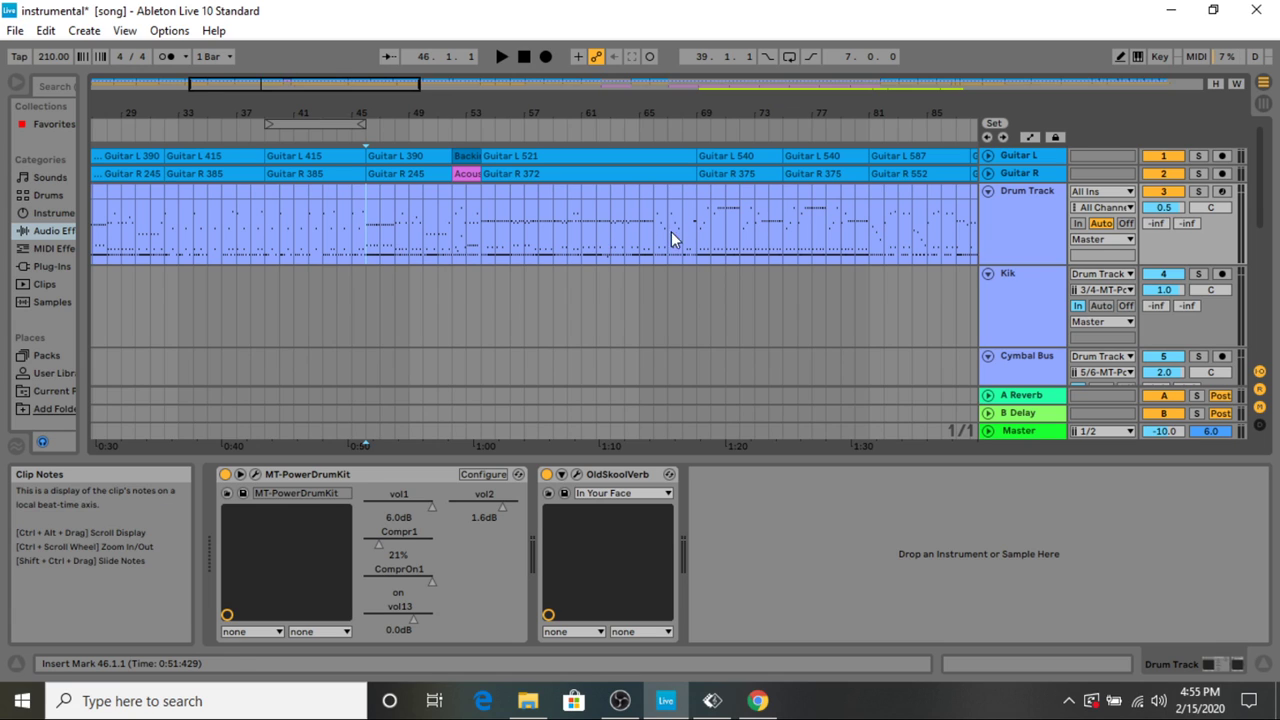
pyautogui.hotkey('shift', 'Right')
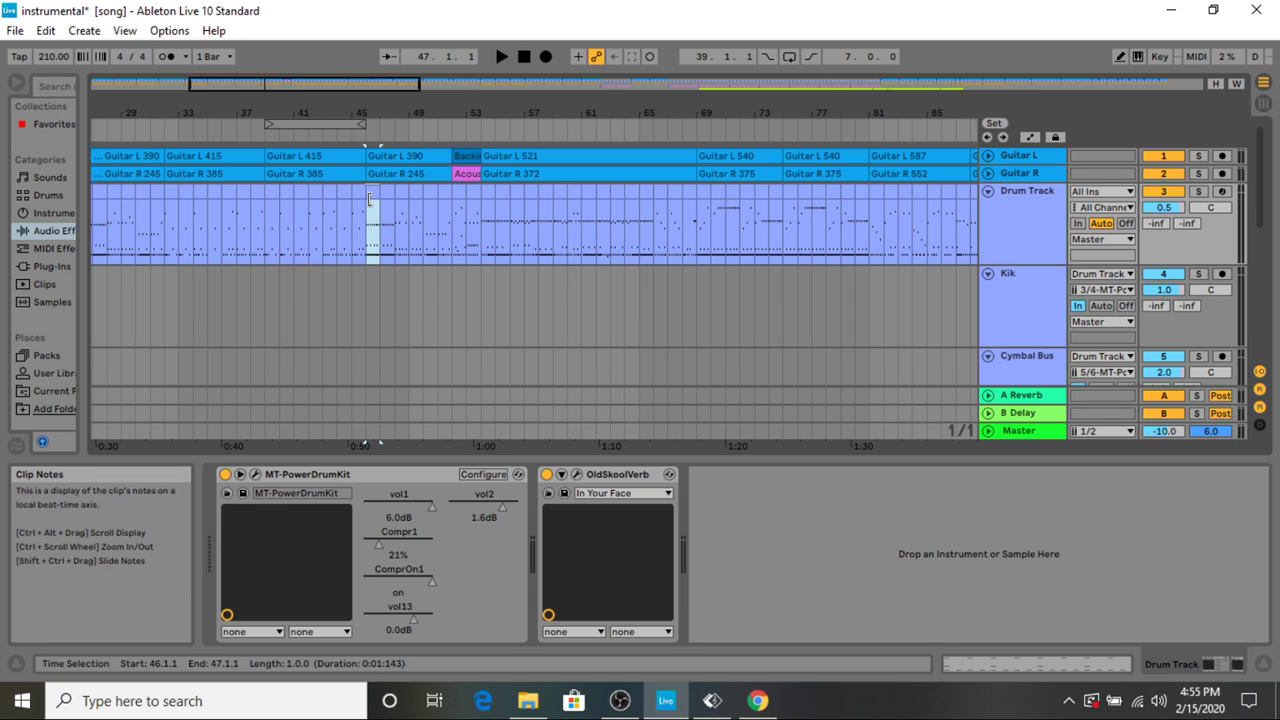
pyautogui.hotkey('shift', 'Tab')
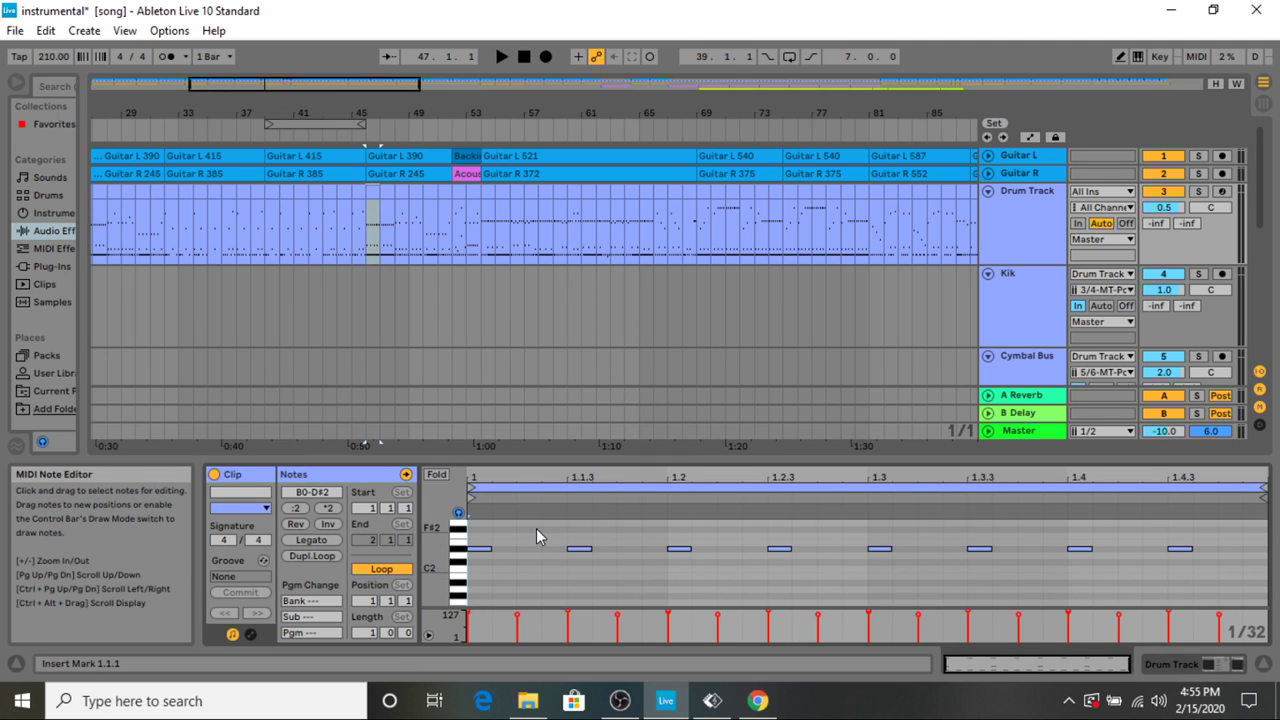
pyautogui.scroll(-2, 536, 537)
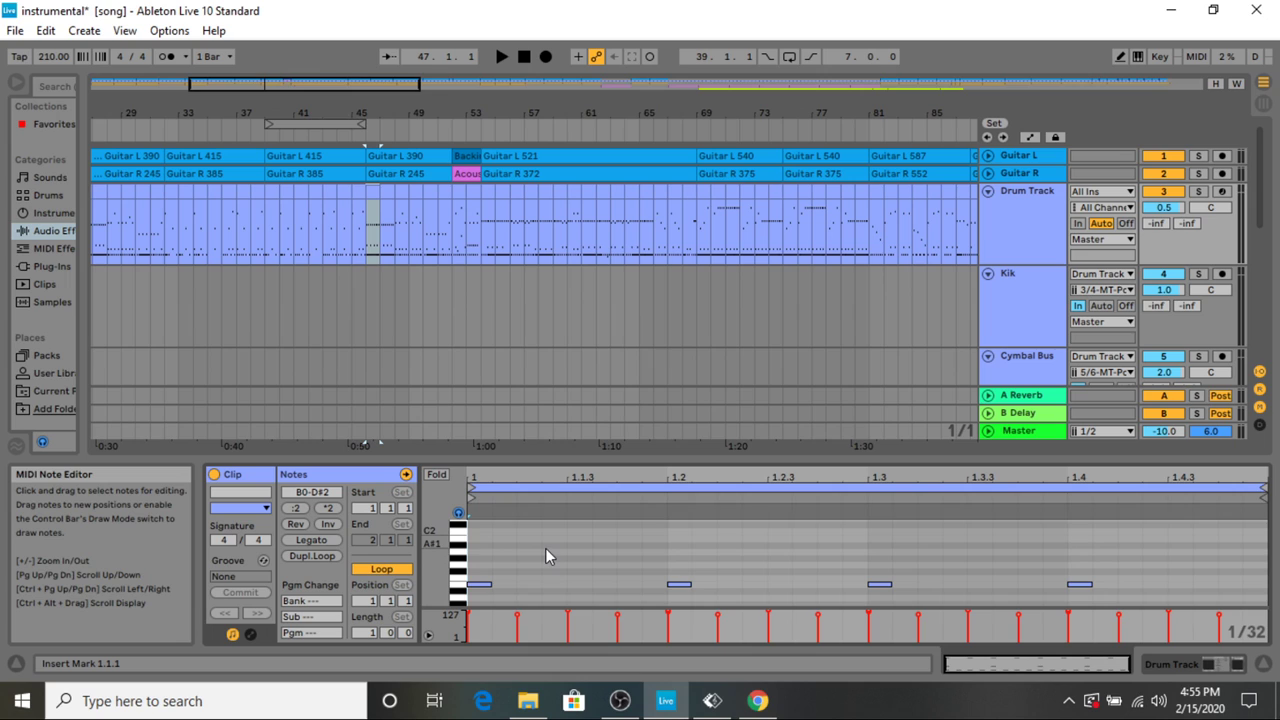
pyautogui.scroll(-1, 544, 561)
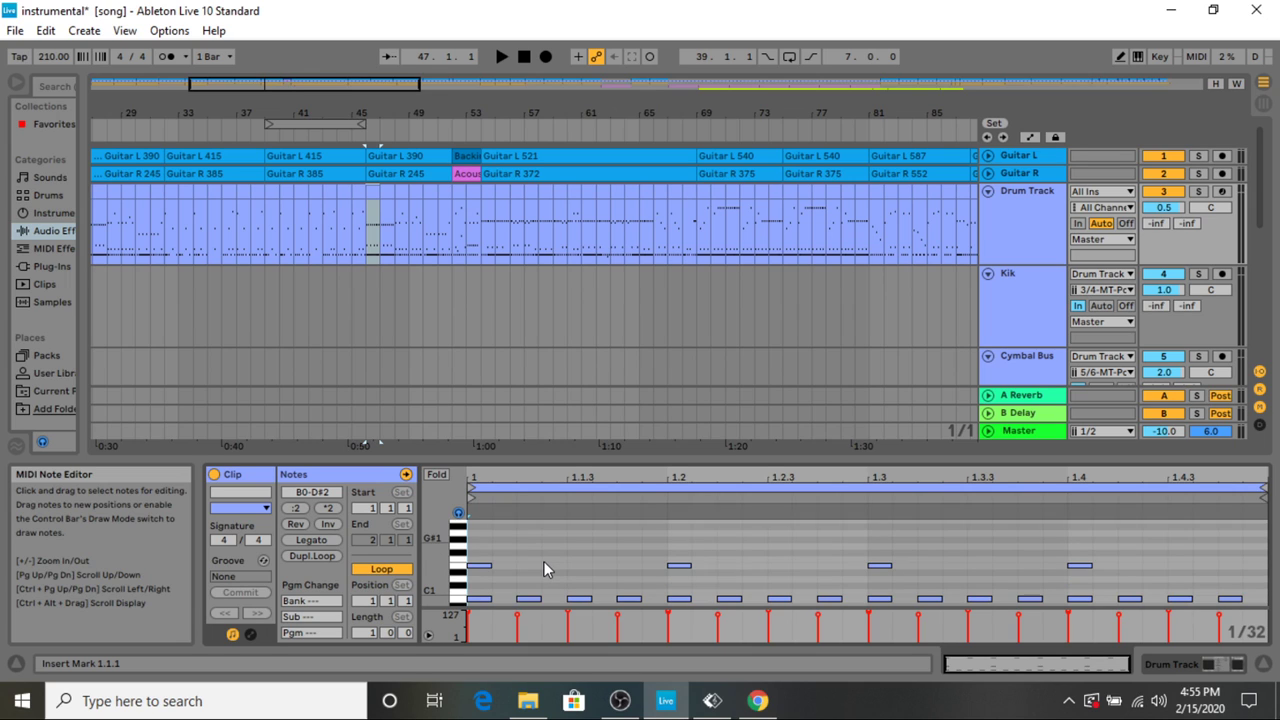
pyautogui.scroll(-1, 544, 569)
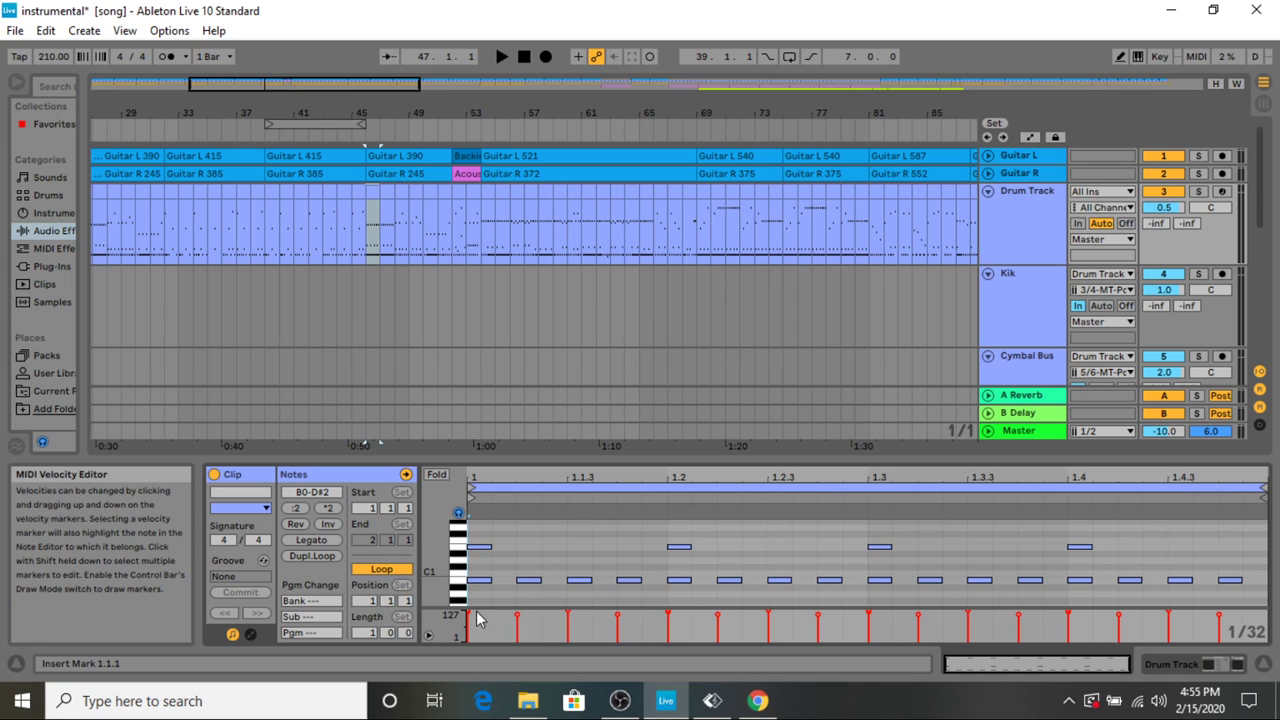
pyautogui.click(618, 624)
pyautogui.click(610, 225)
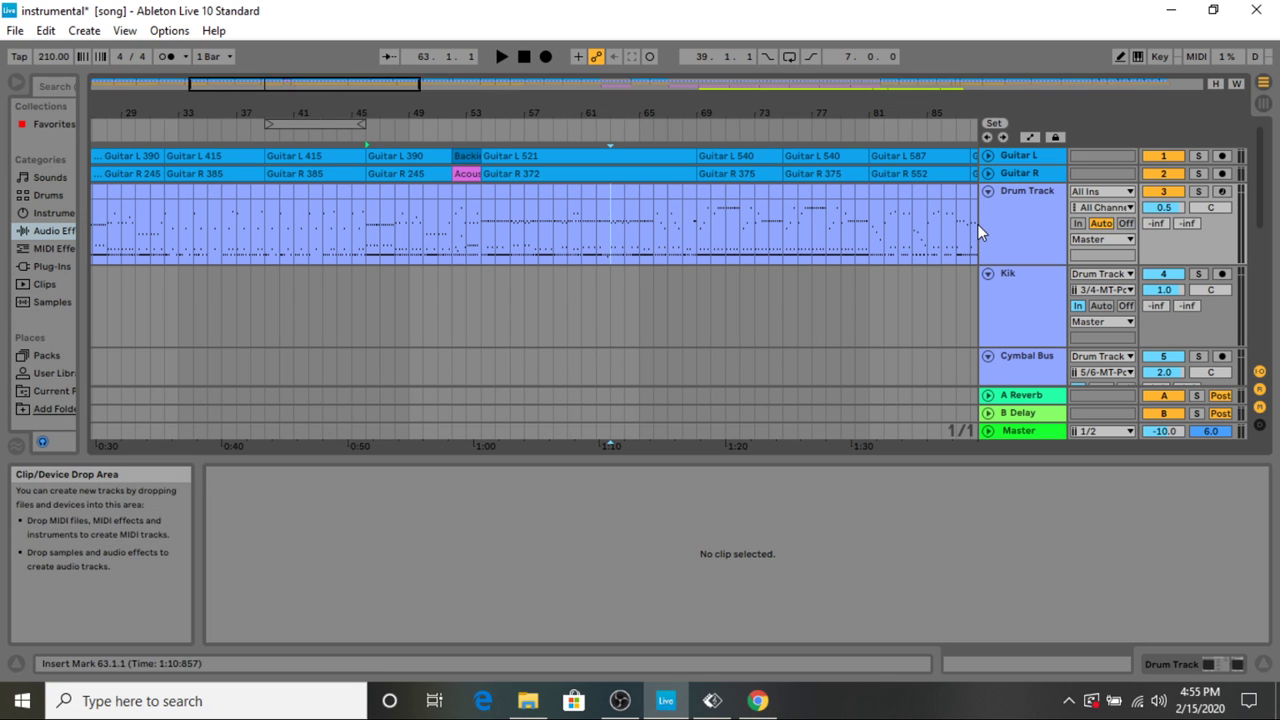
# Open the one-bar Drum Track clip at bar 76 in the note editor
pyautogui.doubleClick(995, 225)
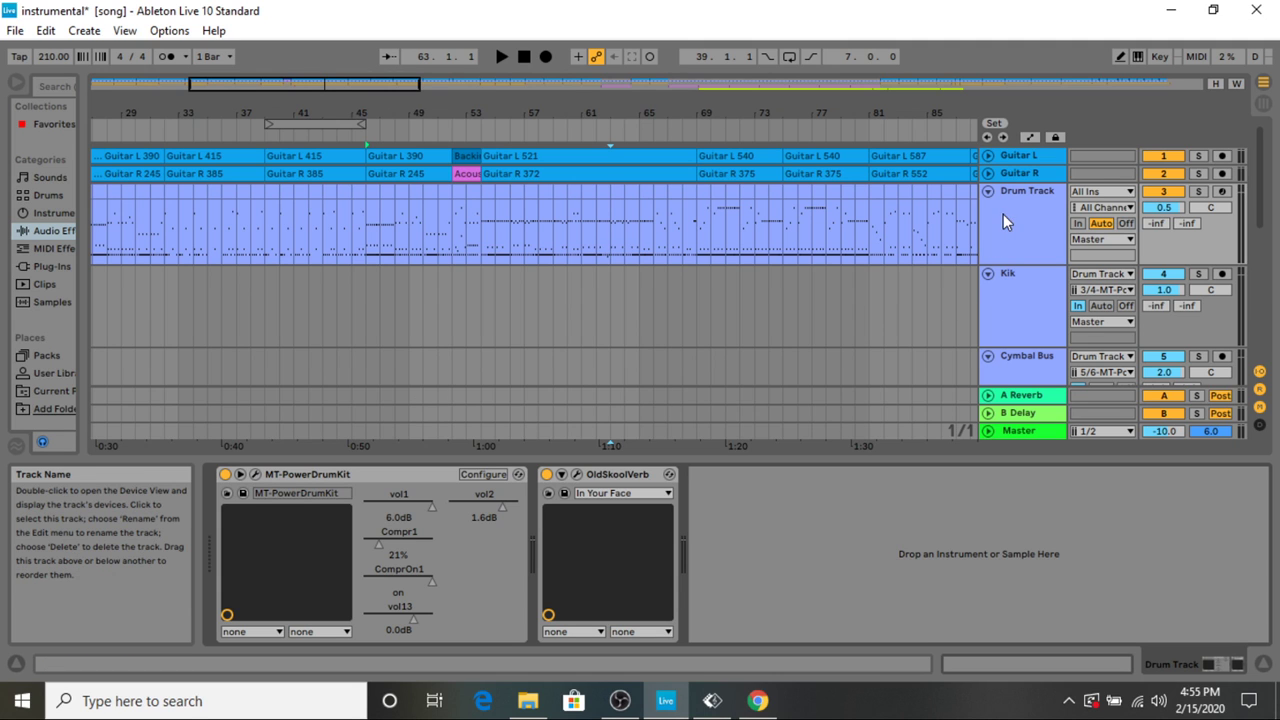
pyautogui.click(805, 210)
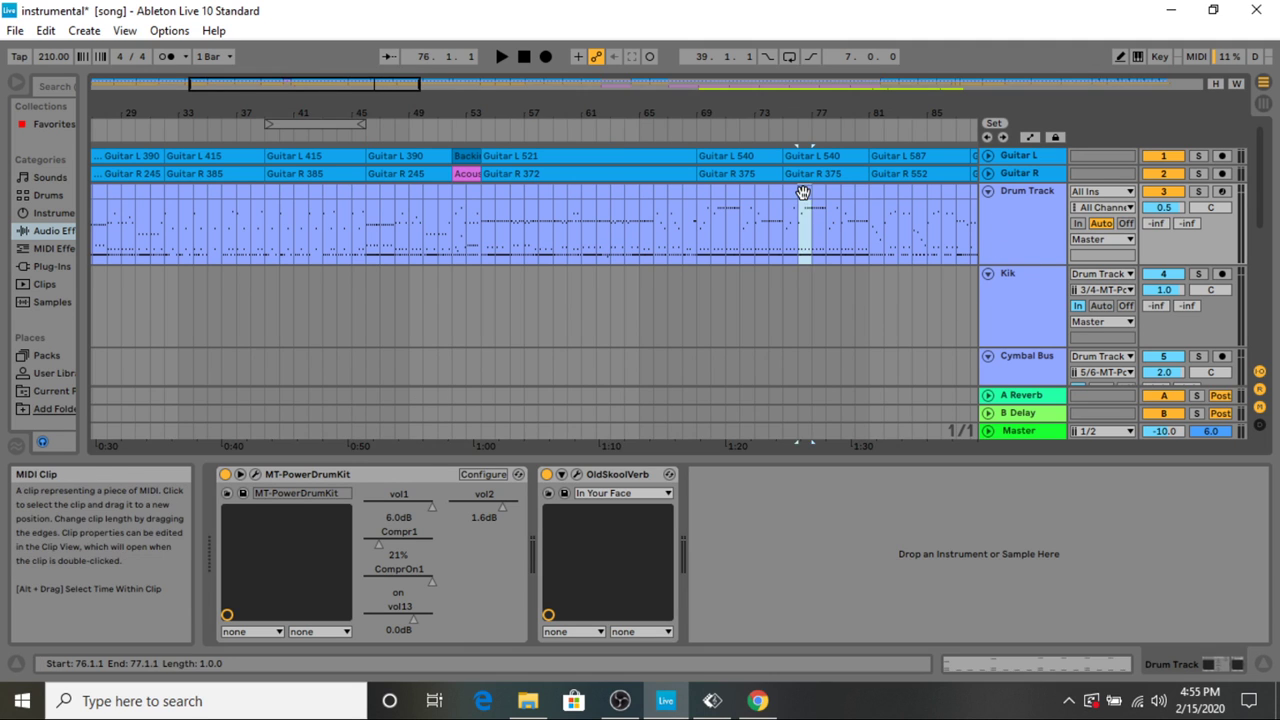
pyautogui.doubleClick(803, 192)
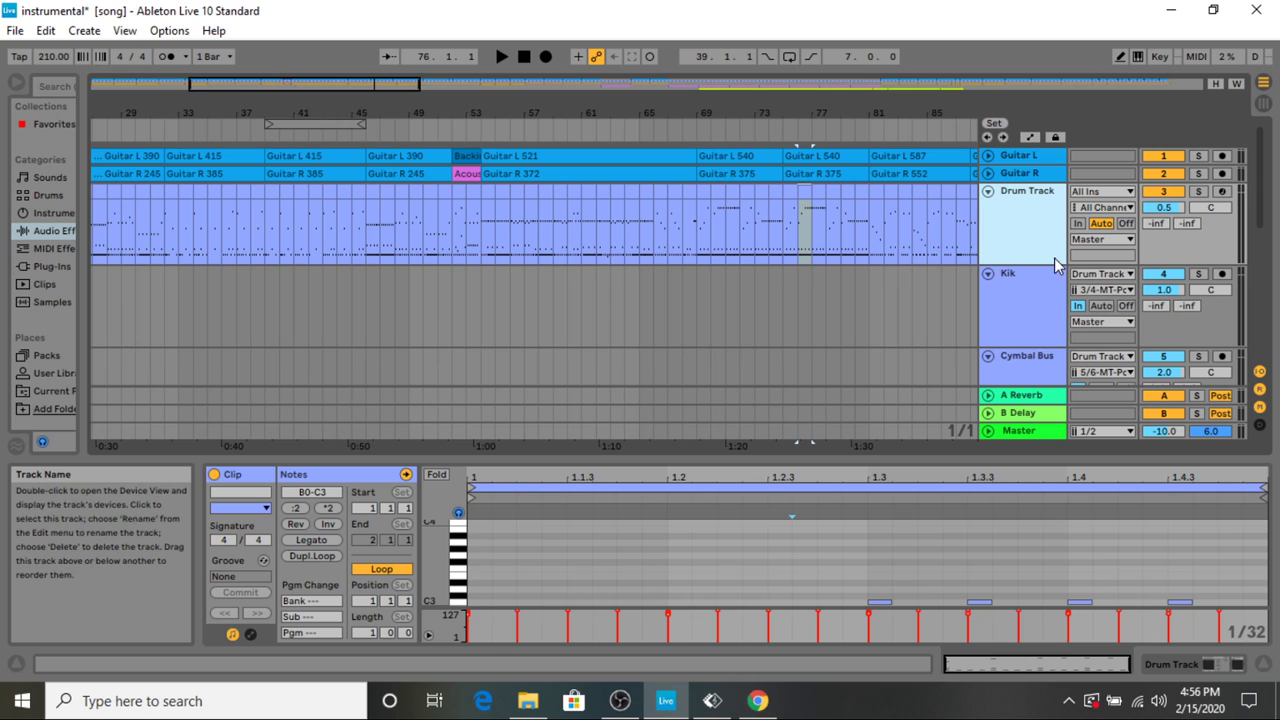
# Show the Drum Track's devices and place the insert marker at bar 46
pyautogui.doubleClick(1024, 203)
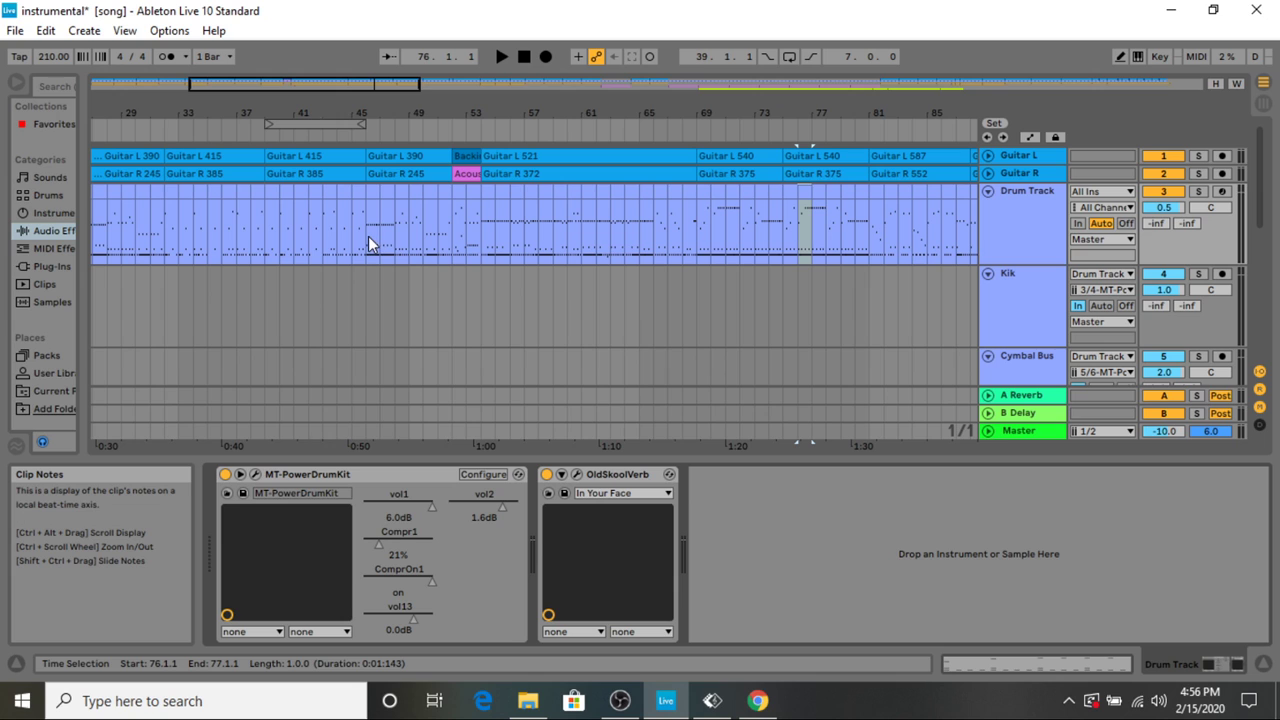
pyautogui.click(1025, 233)
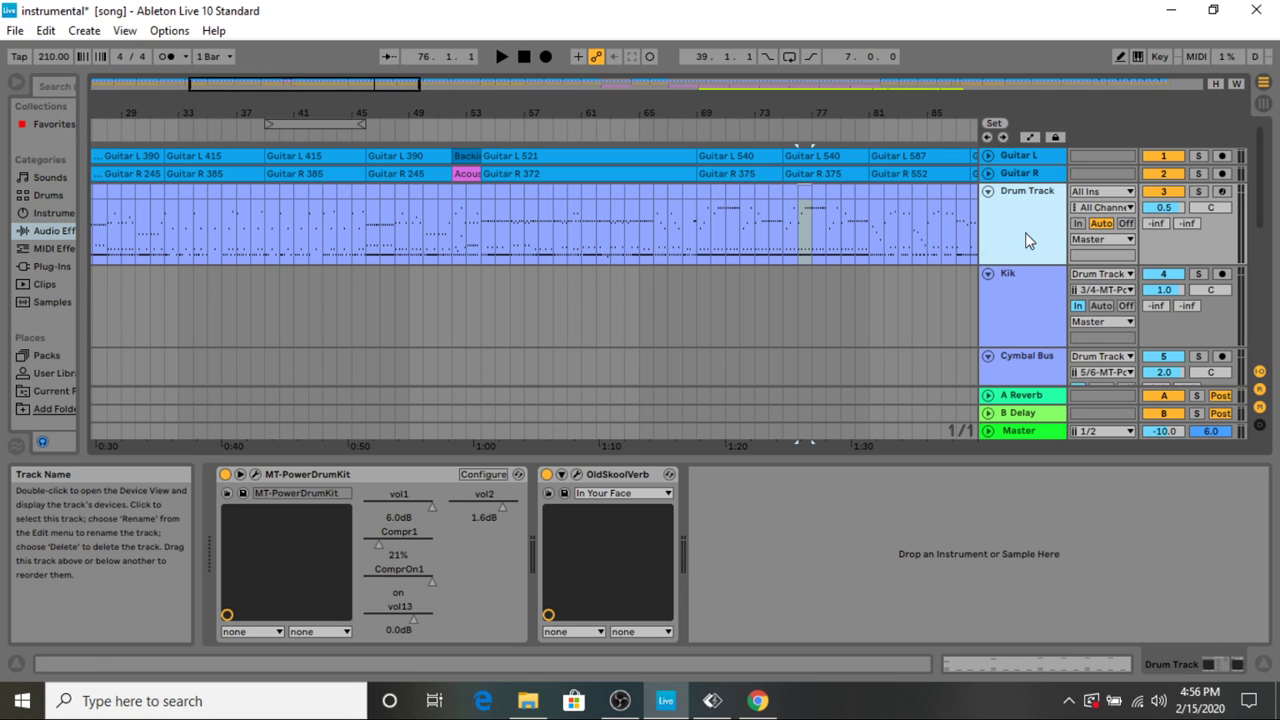
pyautogui.click(369, 226)
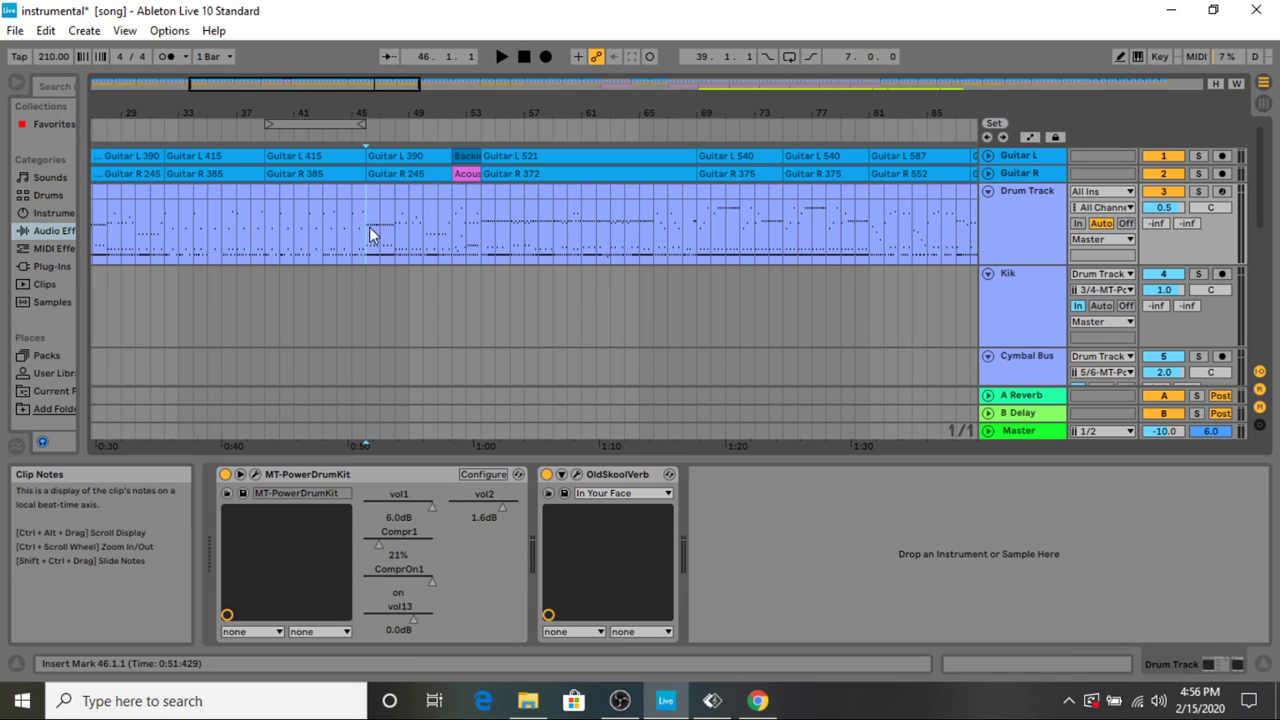